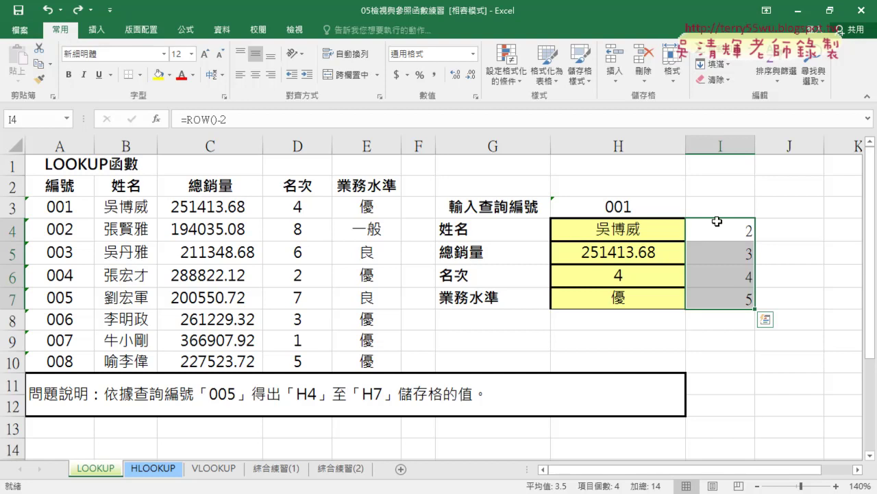
# - Open H4's VLOOKUP Function Arguments and review the column index and Range_lookup explanations without changes
pyautogui.click(612, 237)
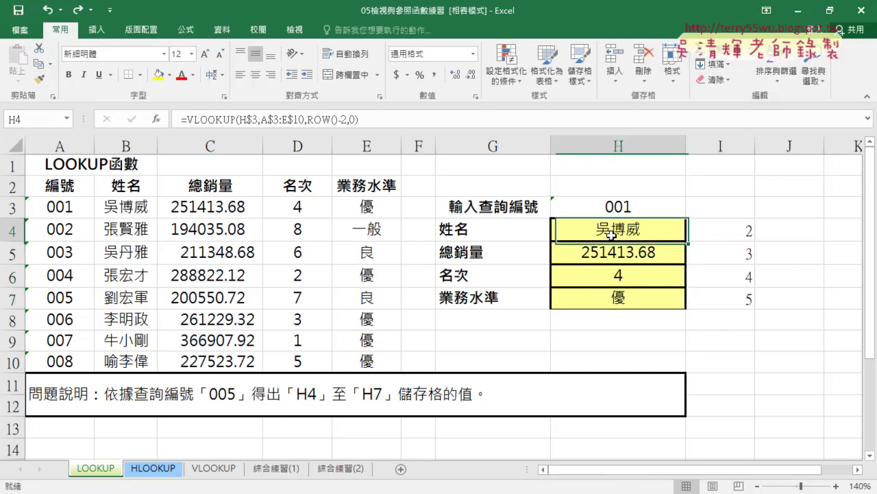
pyautogui.click(213, 120)
pyautogui.click(158, 119)
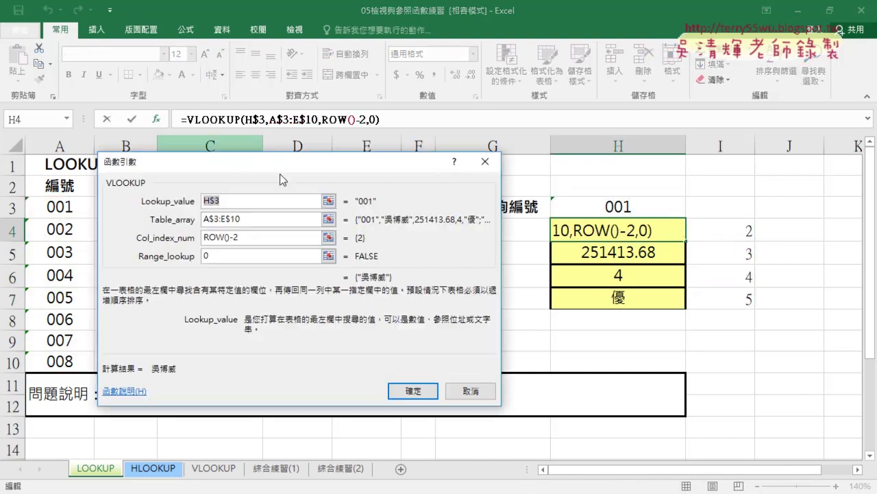
pyautogui.moveTo(206, 162); pyautogui.dragTo(311, 268)
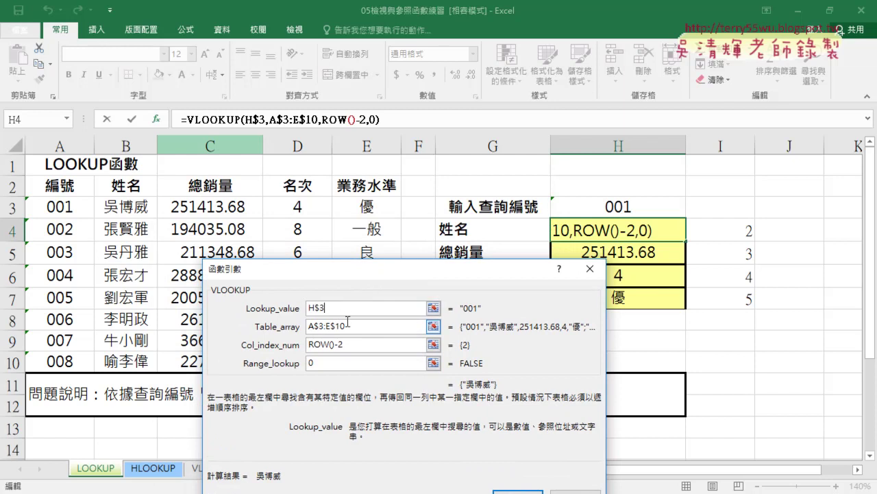
pyautogui.click(348, 326)
pyautogui.click(353, 345)
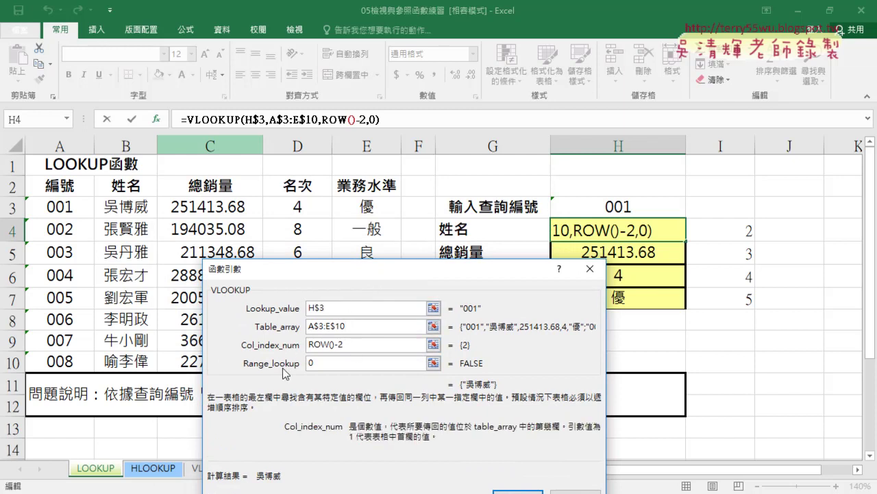
pyautogui.click(310, 363)
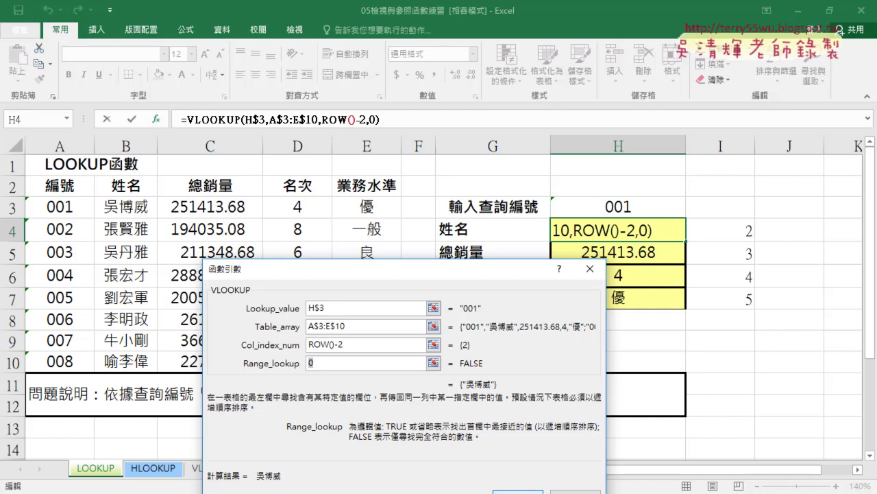
pyautogui.click(518, 490)
# - Change the lookup ID in H3 to 005
pyautogui.doubleClick(627, 206)
pyautogui.moveTo(627, 207); pyautogui.dragTo(646, 202)
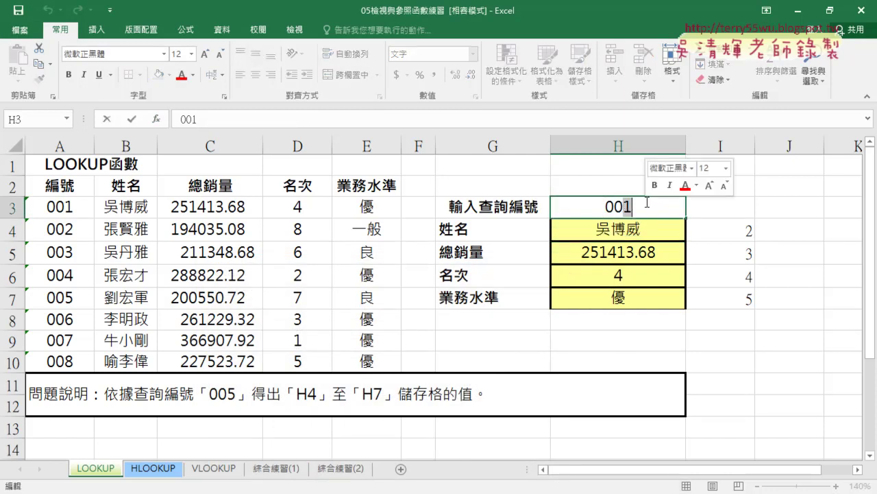
pyautogui.write('5')
pyautogui.press('Return')
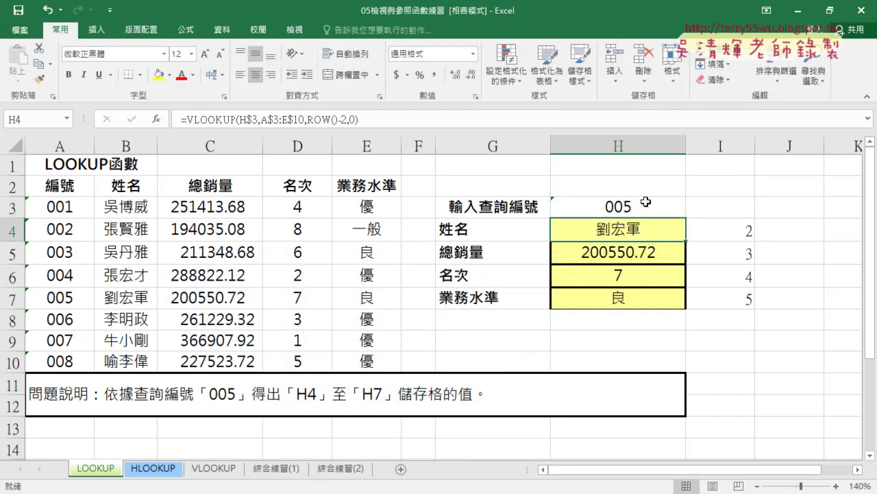
# - Change H3's lookup ID to 004, showing sales 288822.12, rank 2 and grade 優
pyautogui.click(646, 203)
pyautogui.doubleClick(631, 206)
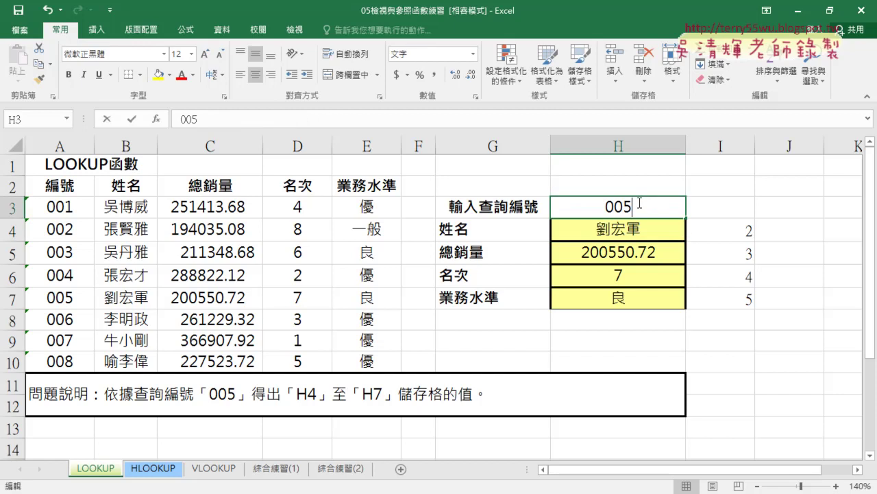
pyautogui.moveTo(623, 207); pyautogui.dragTo(661, 206)
pyautogui.write('4')
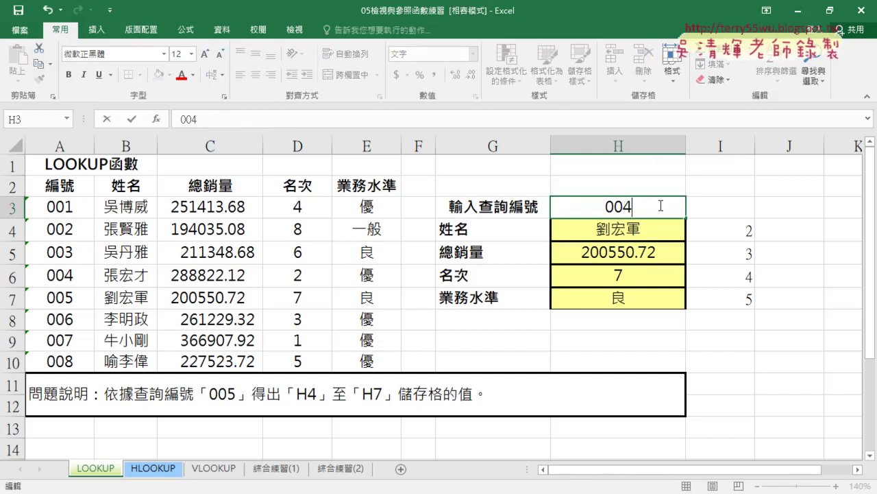
pyautogui.press('Return')
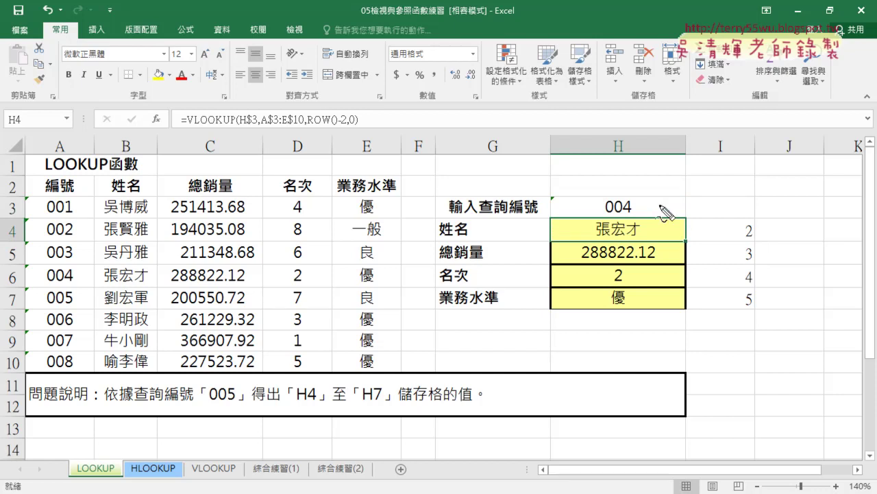
pyautogui.moveTo(98, 269)
pyautogui.mouseDown()
pyautogui.moveTo(99, 287)
pyautogui.moveTo(386, 288)
pyautogui.mouseUp()
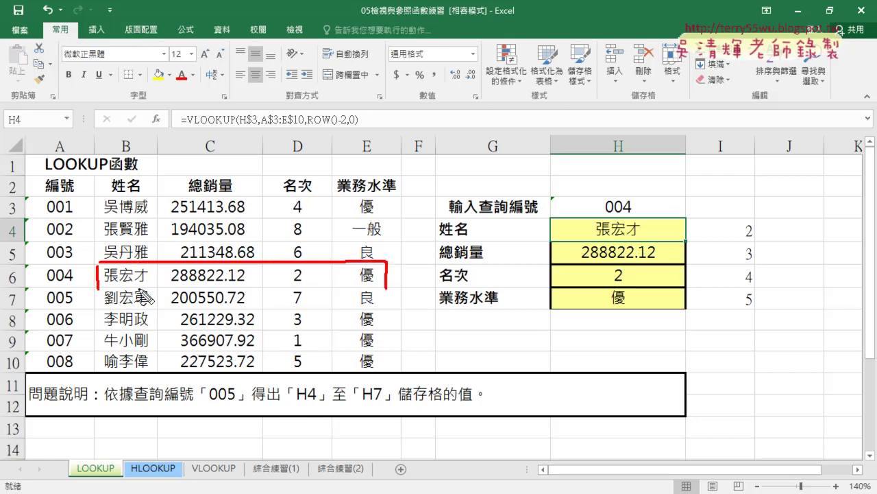
pyautogui.moveTo(107, 287)
pyautogui.mouseDown()
pyautogui.moveTo(388, 285)
pyautogui.moveTo(625, 216)
pyautogui.mouseUp()
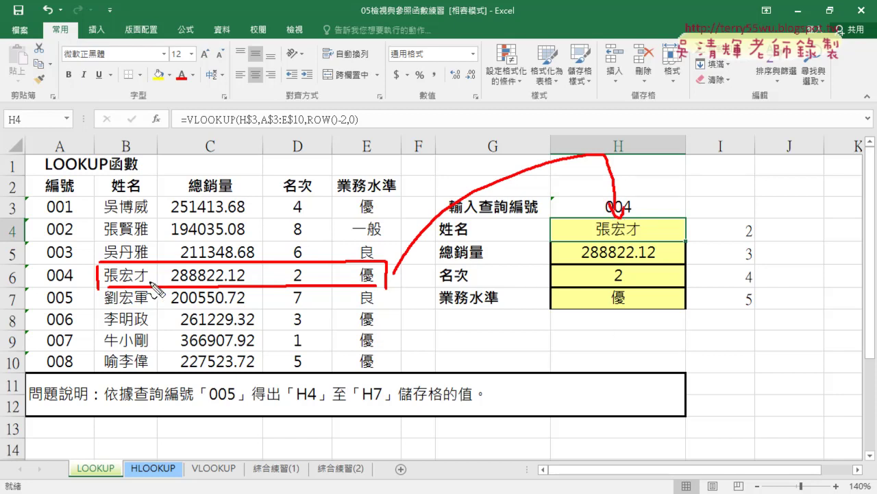
pyautogui.moveTo(583, 260); pyautogui.dragTo(637, 258)
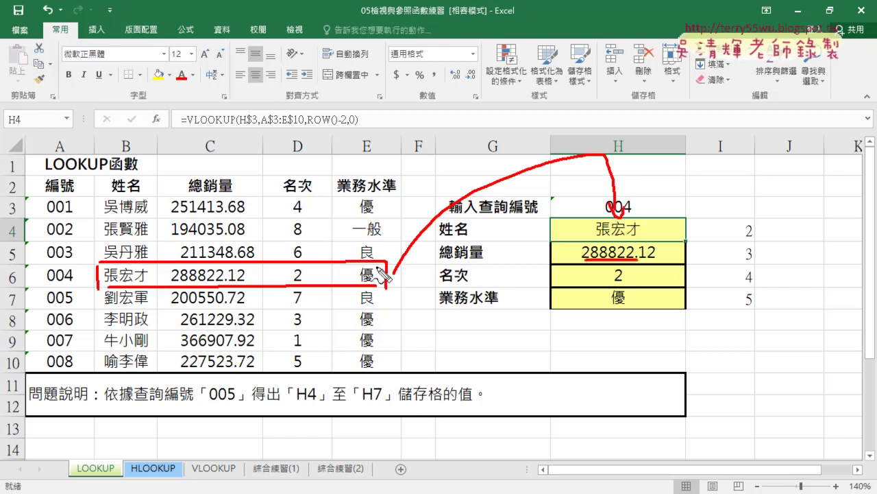
pyautogui.moveTo(184, 280); pyautogui.dragTo(244, 280)
pyautogui.moveTo(299, 279); pyautogui.dragTo(377, 281)
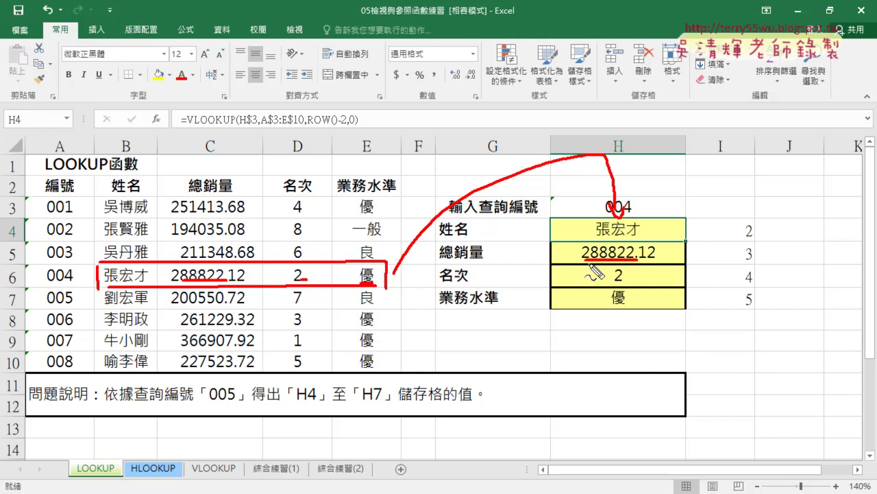
pyautogui.moveTo(632, 198); pyautogui.dragTo(639, 218)
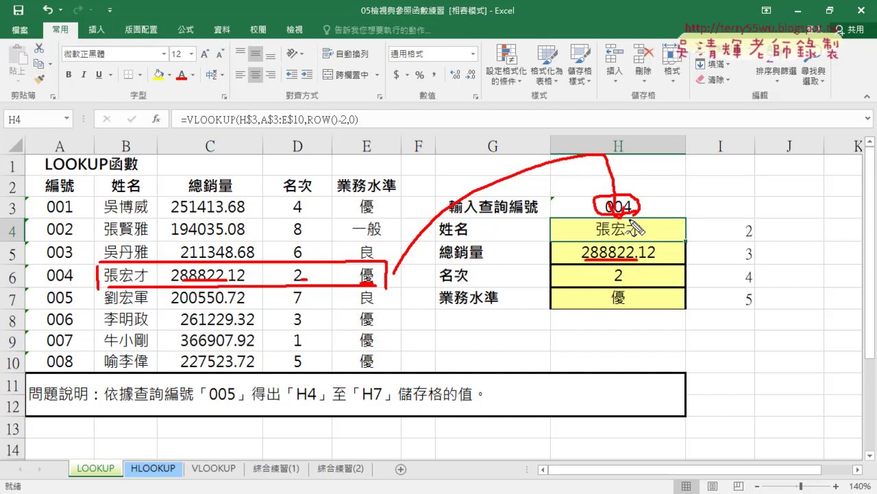
pyautogui.press('Escape')
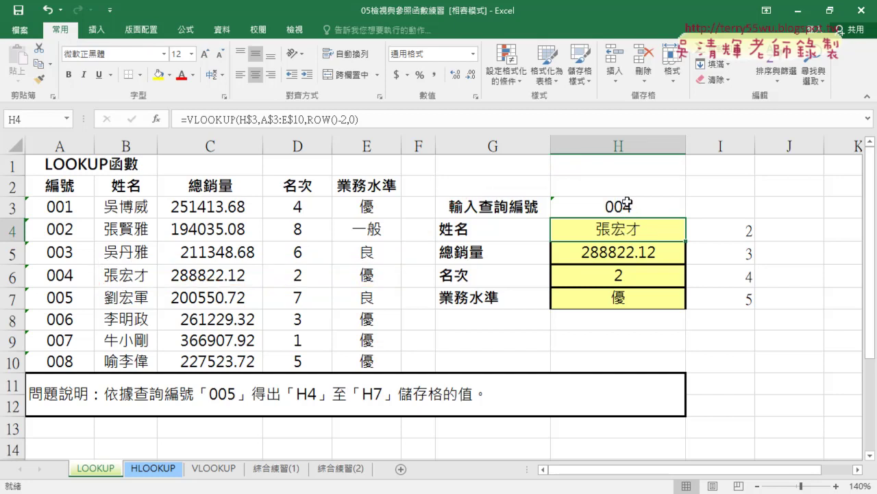
# - Enter 009 in H3, an ID missing from the table, so H4:H7 show #N/A
pyautogui.doubleClick(624, 207)
pyautogui.moveTo(633, 207); pyautogui.dragTo(622, 206)
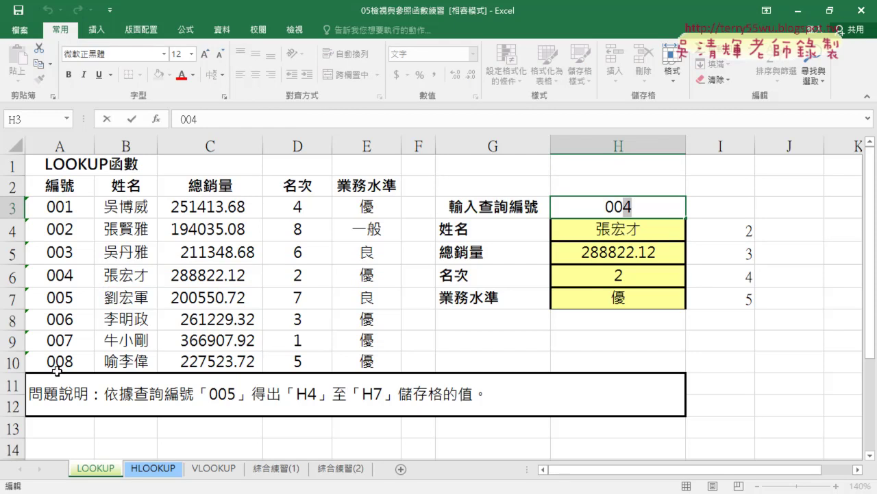
pyautogui.write('9')
pyautogui.press('Return')
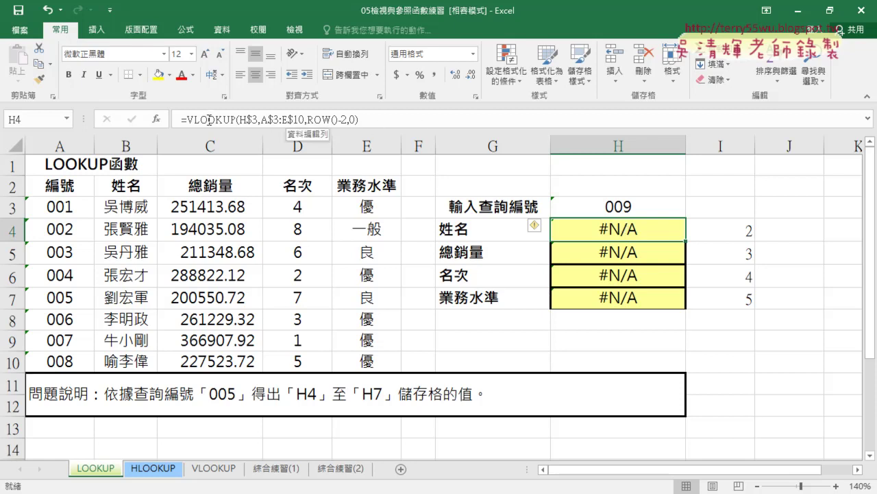
# - Change H4's VLOOKUP range_lookup to 1 and fill the approximate-match formula down to H7
pyautogui.click(352, 120)
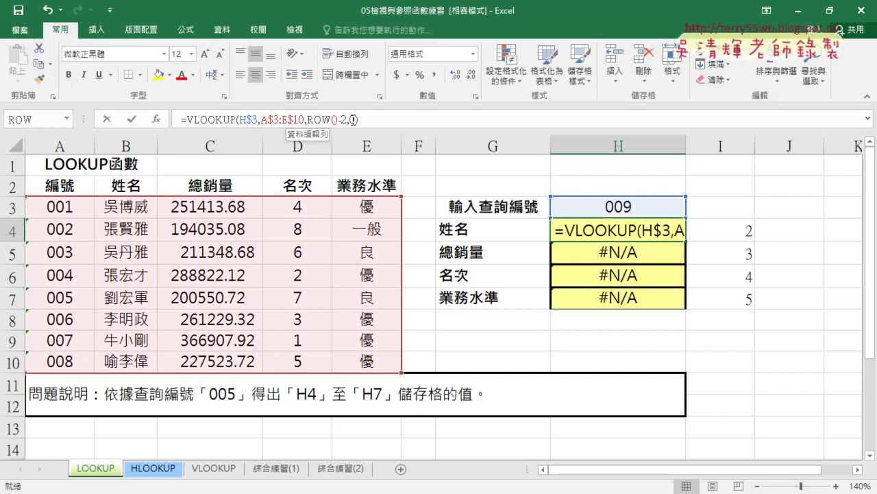
pyautogui.write('0')
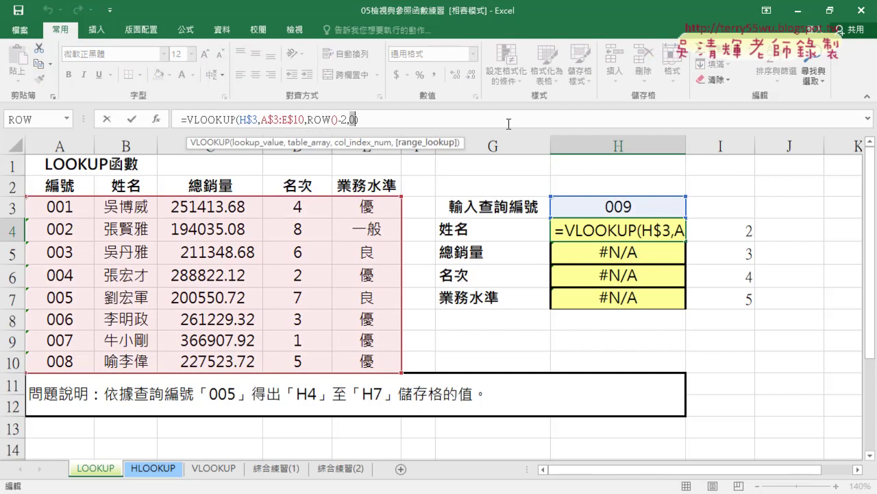
pyautogui.write('1')
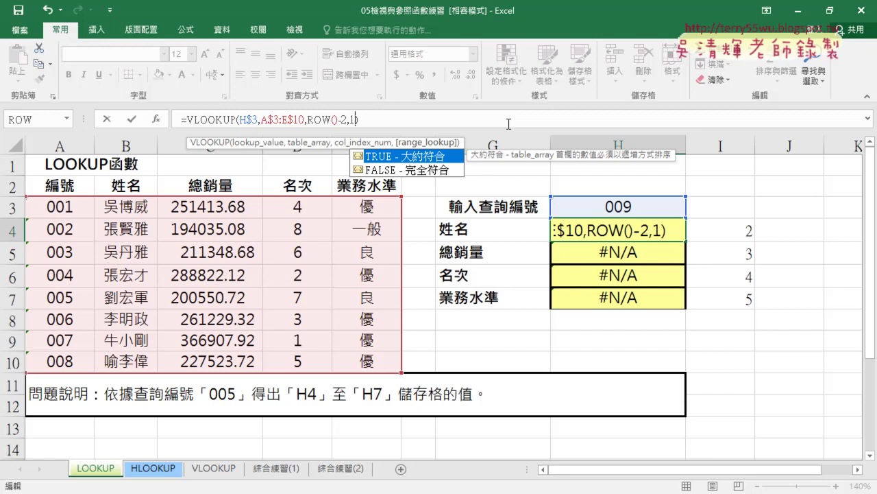
pyautogui.doubleClick(420, 158)
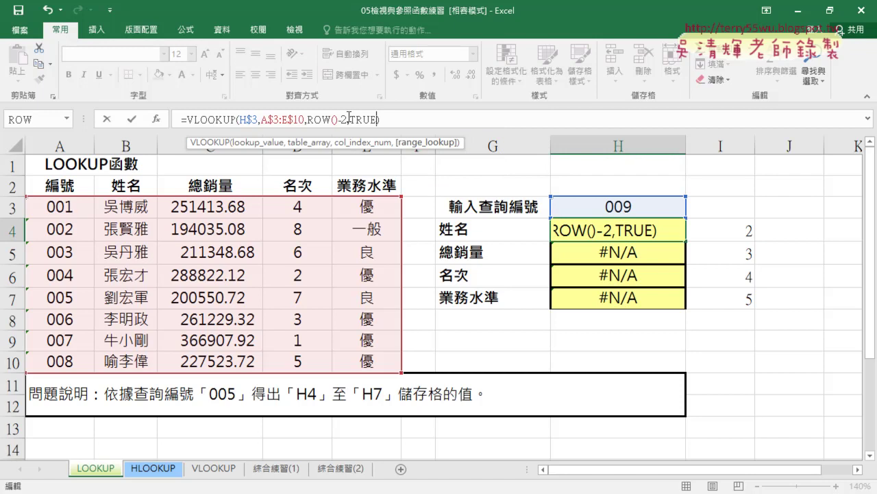
pyautogui.moveTo(351, 120); pyautogui.dragTo(375, 119)
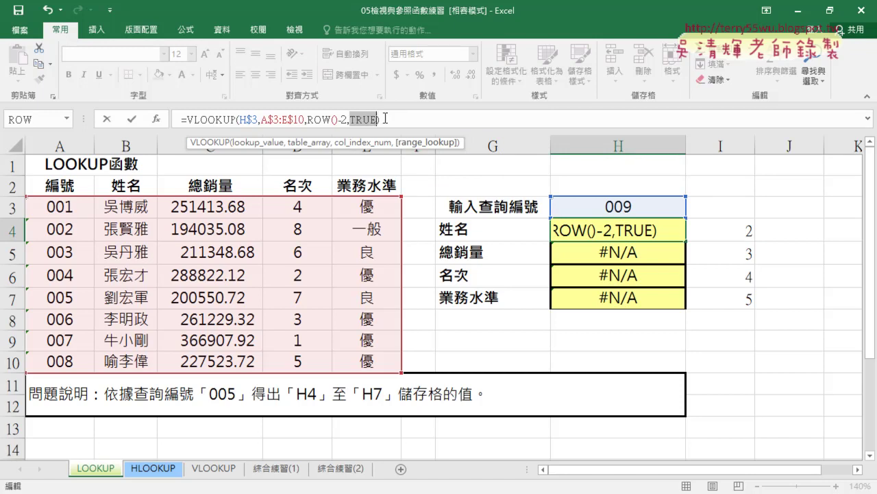
pyautogui.write('1')
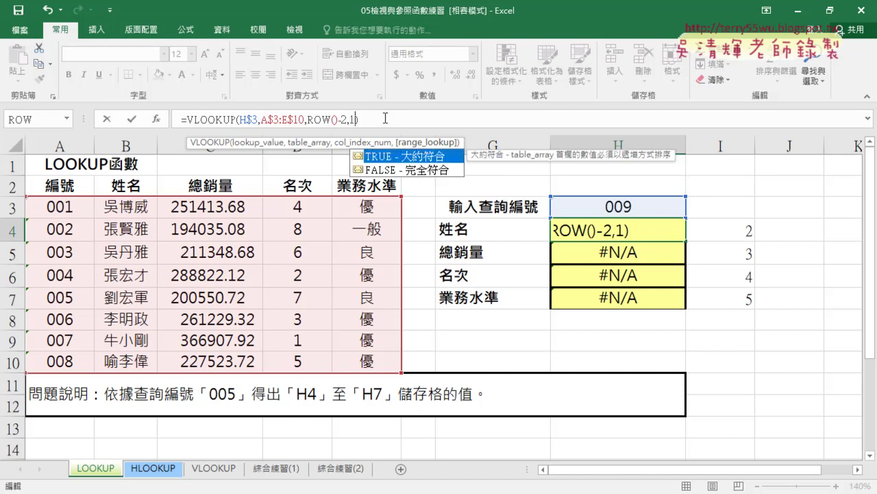
pyautogui.click(131, 118)
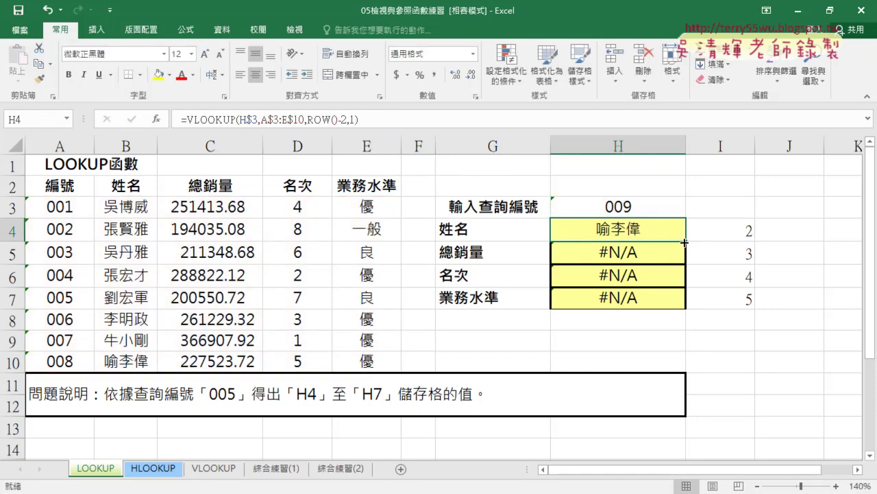
pyautogui.moveTo(685, 240); pyautogui.dragTo(686, 306)
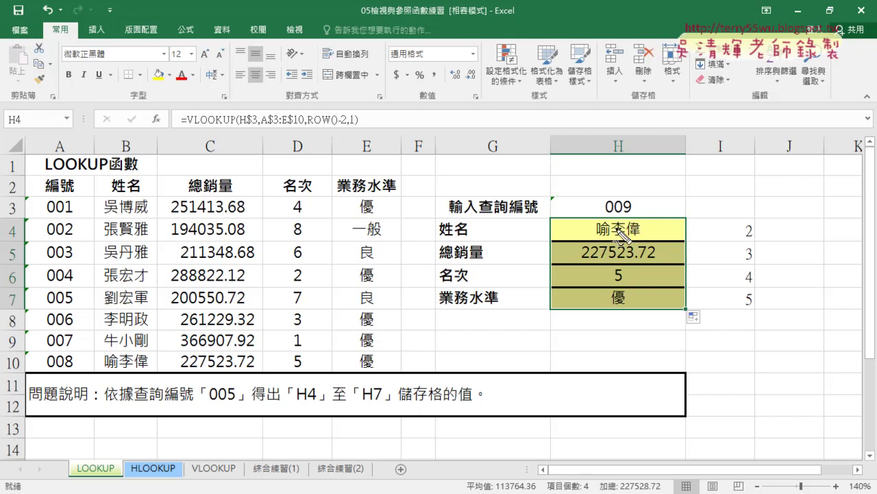
pyautogui.moveTo(624, 196); pyautogui.dragTo(634, 211)
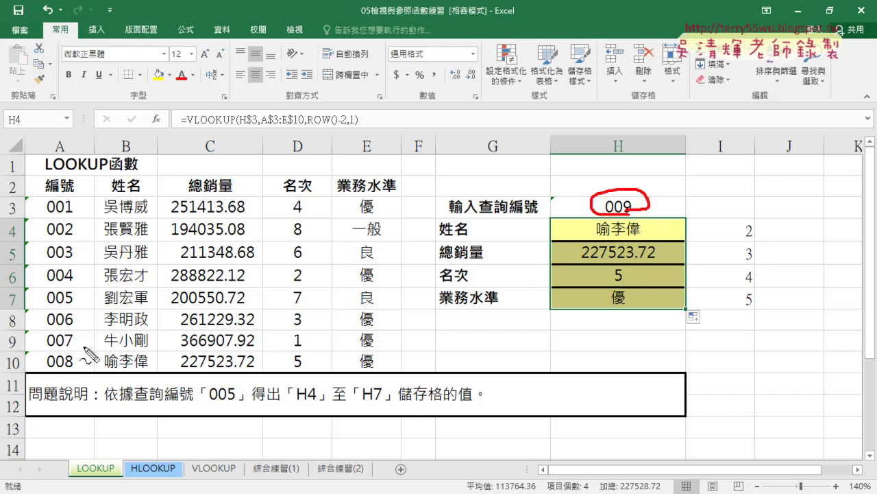
pyautogui.moveTo(64, 388); pyautogui.dragTo(68, 382)
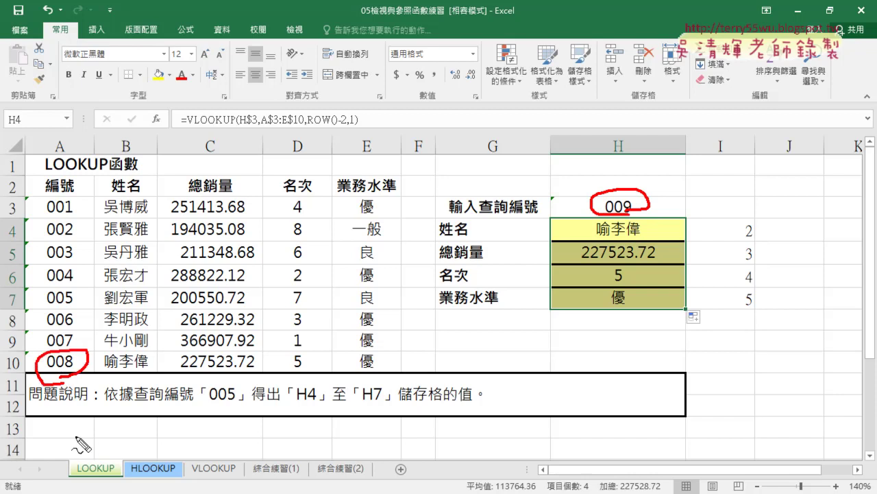
pyautogui.moveTo(74, 435)
pyautogui.mouseDown()
pyautogui.moveTo(75, 377)
pyautogui.moveTo(87, 393)
pyautogui.moveTo(101, 353)
pyautogui.moveTo(388, 361)
pyautogui.moveTo(122, 371)
pyautogui.mouseUp()
pyautogui.moveTo(383, 360)
pyautogui.mouseDown()
pyautogui.moveTo(545, 252)
pyautogui.moveTo(536, 265)
pyautogui.mouseUp()
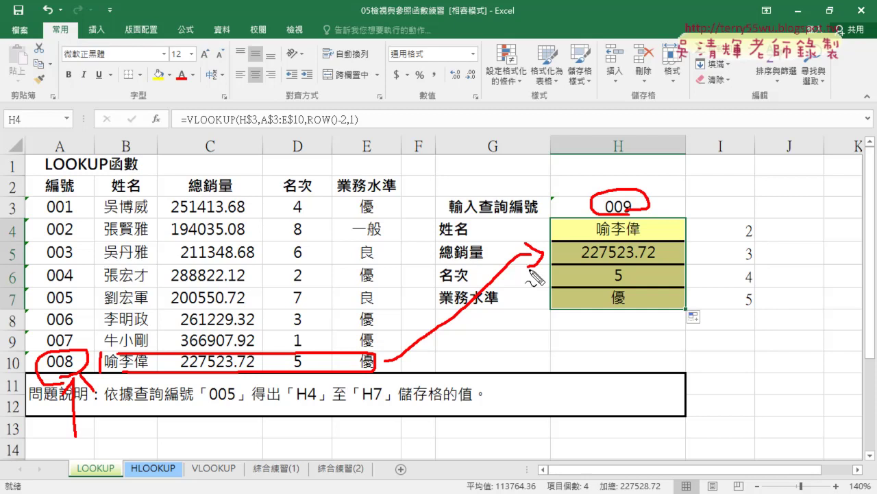
pyautogui.press('Escape')
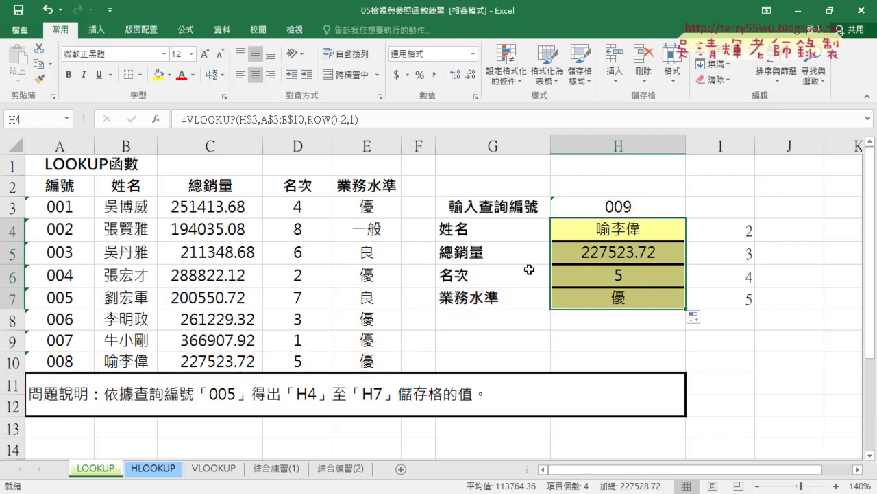
# - Set H4's range_lookup back to 0, fill it down to H7, and clear 009 from H3
pyautogui.click(637, 228)
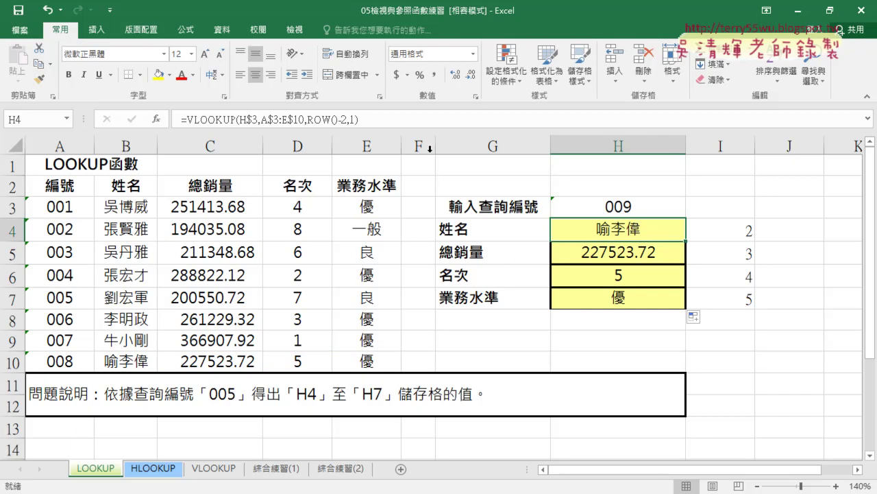
pyautogui.doubleClick(352, 120)
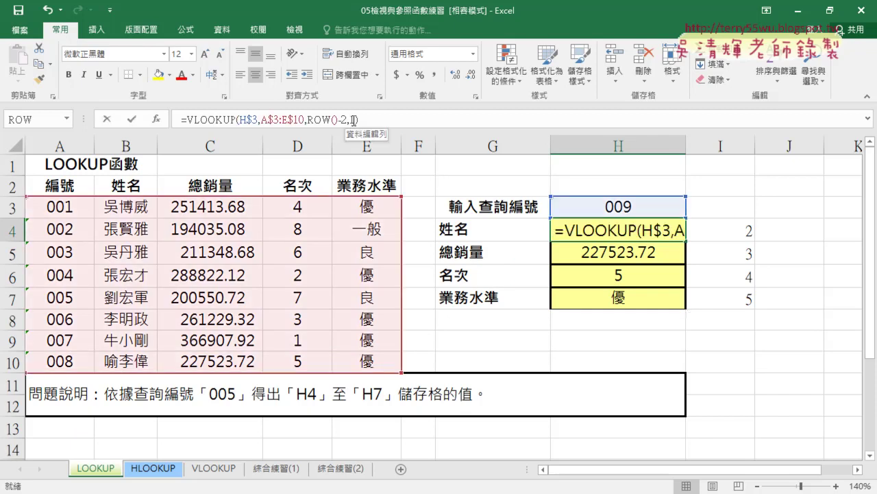
pyautogui.write('0')
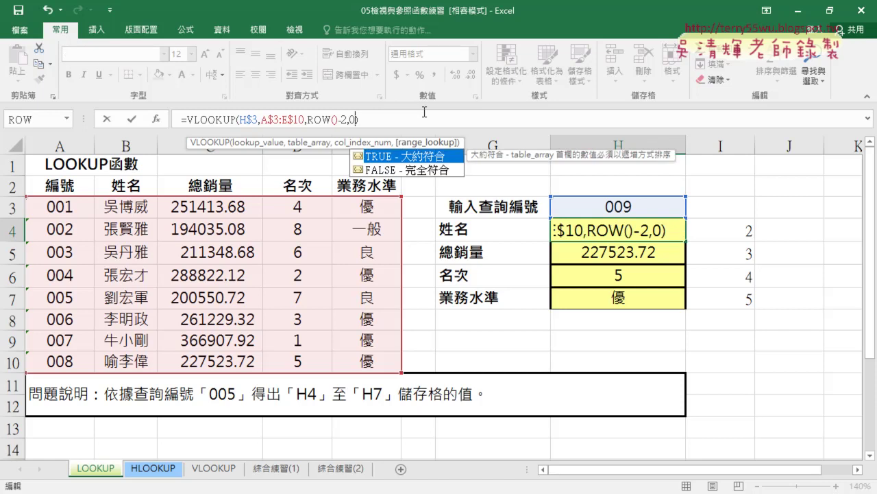
pyautogui.click(137, 120)
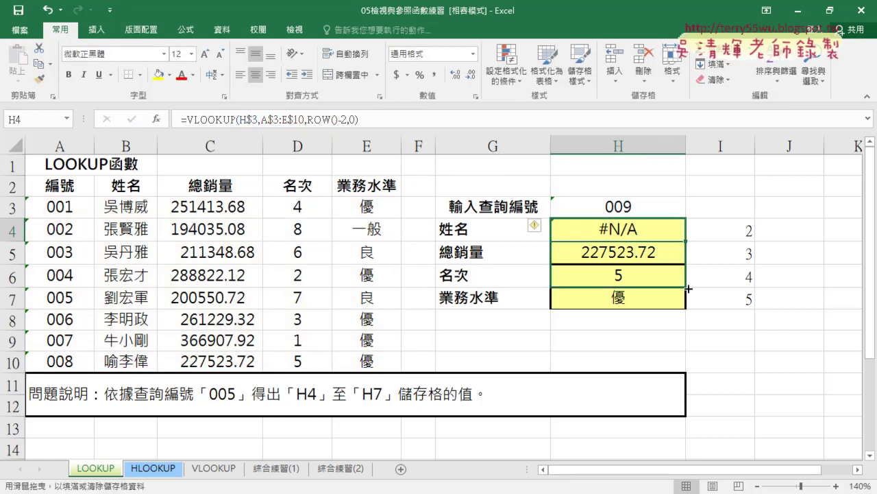
pyautogui.moveTo(688, 288); pyautogui.dragTo(689, 309)
pyautogui.click(640, 207)
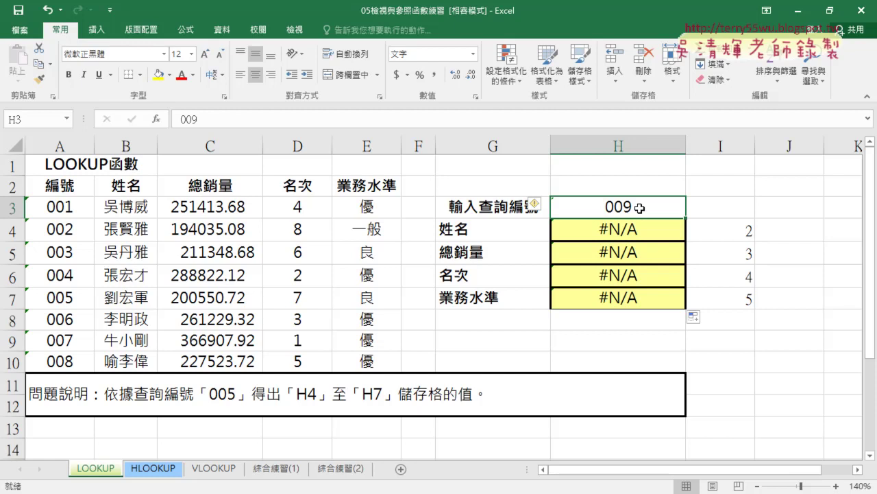
pyautogui.press('Delete')
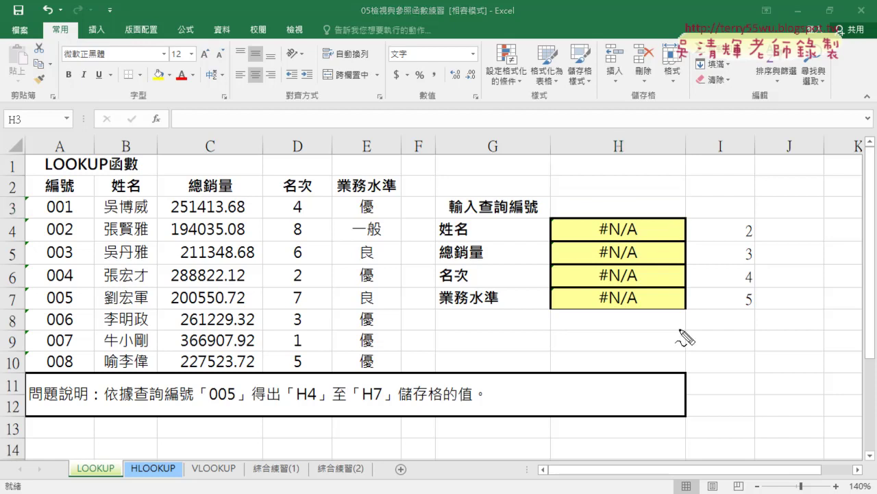
# - Switch to the 資料 (Data) ribbon to reach the validation tools
pyautogui.moveTo(86, 382); pyautogui.dragTo(64, 378)
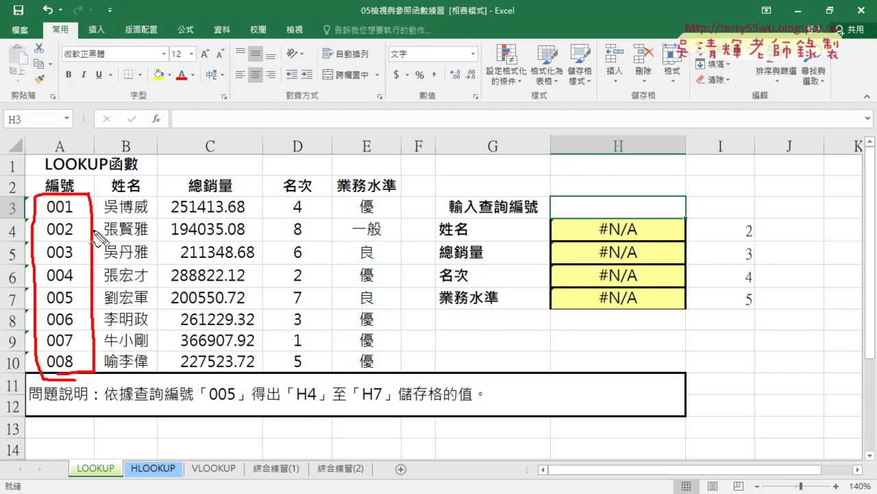
pyautogui.moveTo(74, 194)
pyautogui.mouseDown()
pyautogui.moveTo(587, 106)
pyautogui.moveTo(615, 193)
pyautogui.moveTo(621, 177)
pyautogui.mouseUp()
pyautogui.moveTo(659, 218)
pyautogui.mouseDown()
pyautogui.moveTo(687, 206)
pyautogui.moveTo(661, 219)
pyautogui.mouseUp()
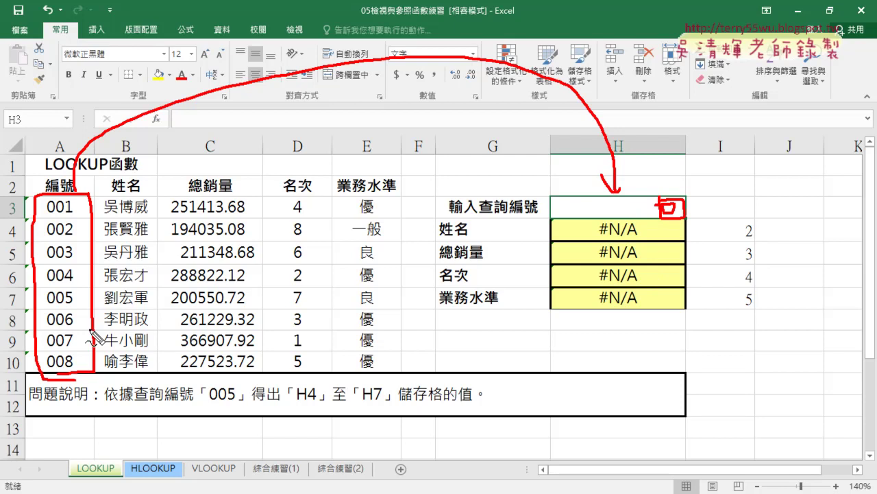
pyautogui.press('Escape')
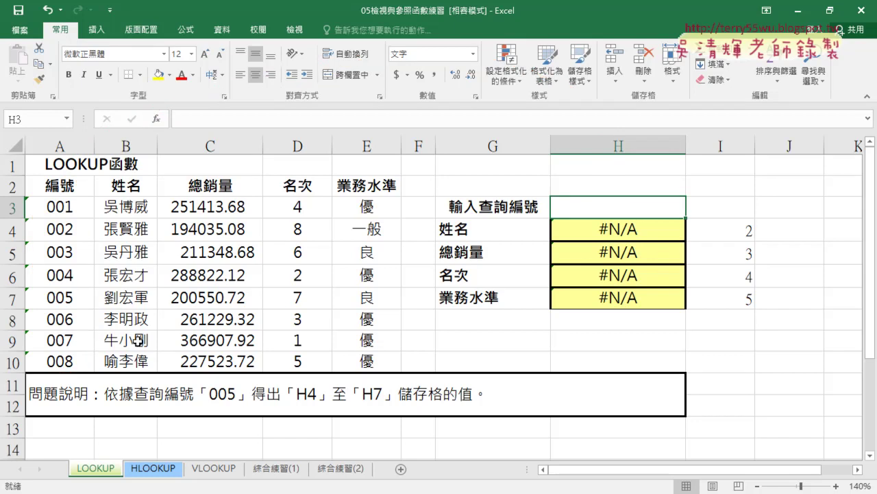
pyautogui.click(224, 30)
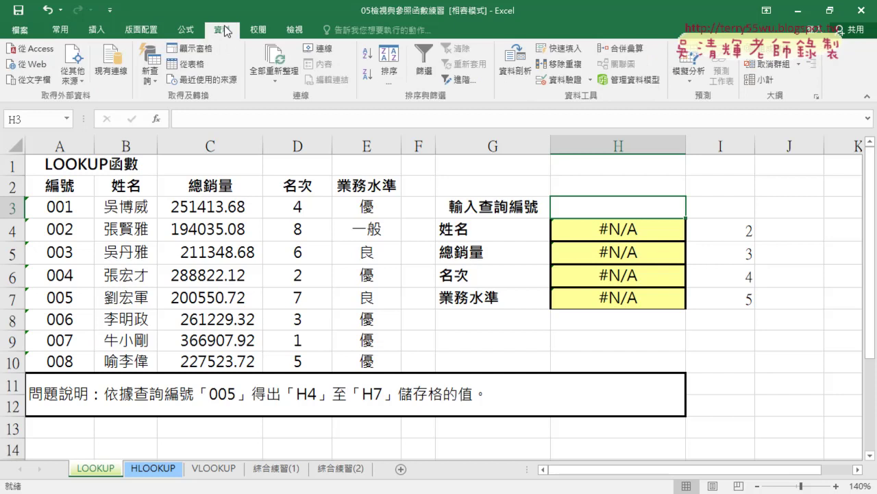
pyautogui.click(559, 81)
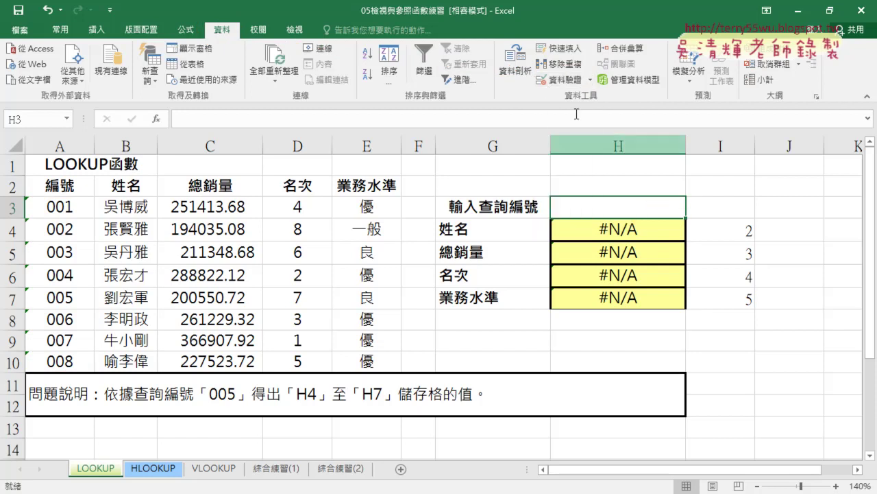
# - Give H3 a 清單 (List) validation rule sourced from A3:A10 and confirm it
pyautogui.click(574, 81)
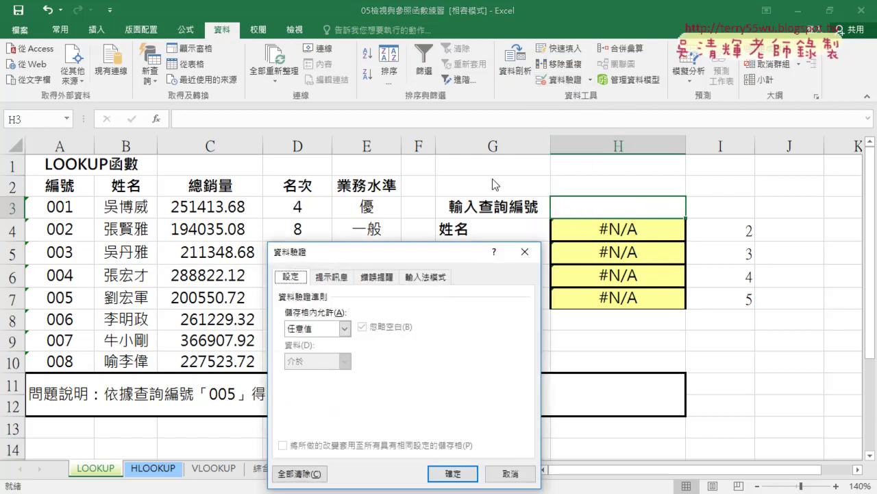
pyautogui.moveTo(393, 200); pyautogui.dragTo(324, 78)
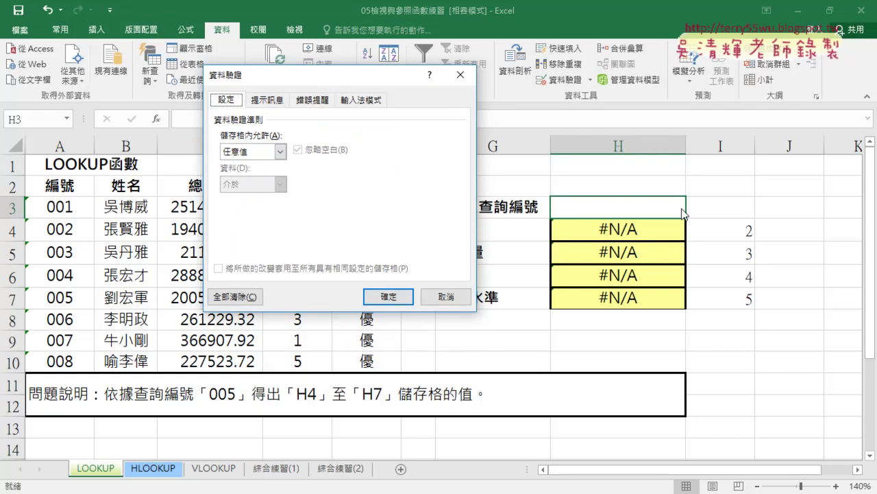
pyautogui.click(243, 154)
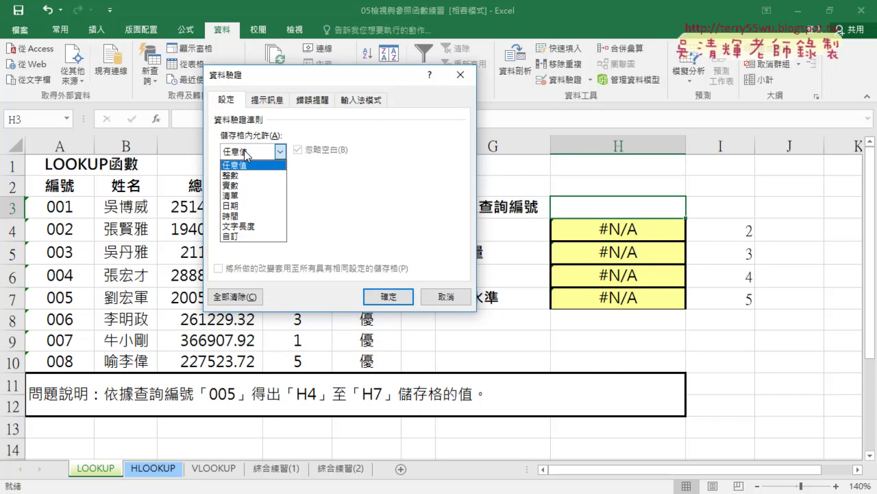
pyautogui.click(247, 197)
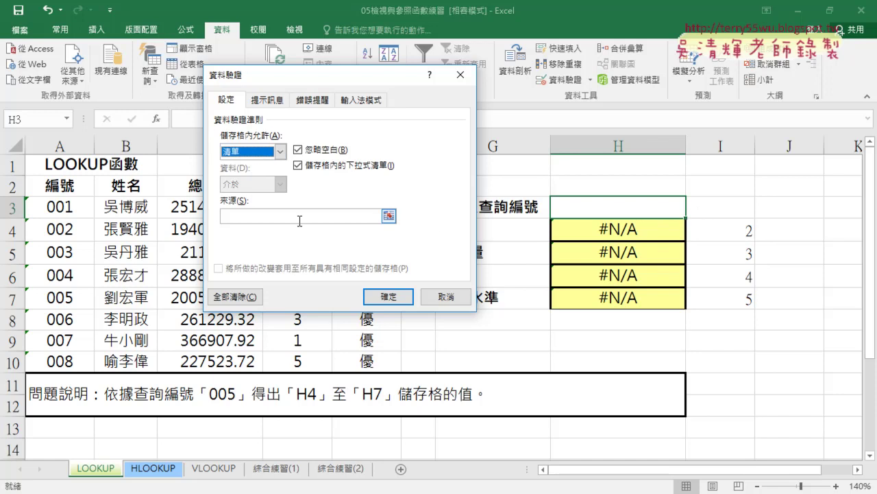
pyautogui.click(236, 215)
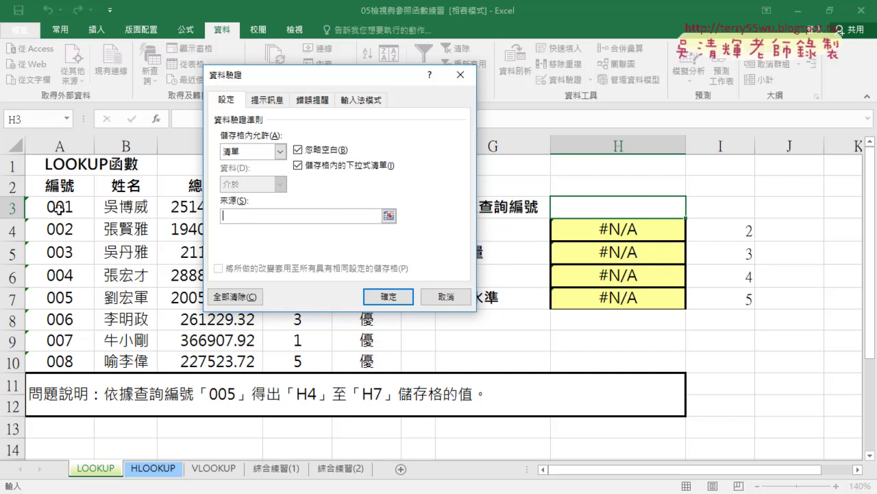
pyautogui.moveTo(59, 208); pyautogui.dragTo(51, 361)
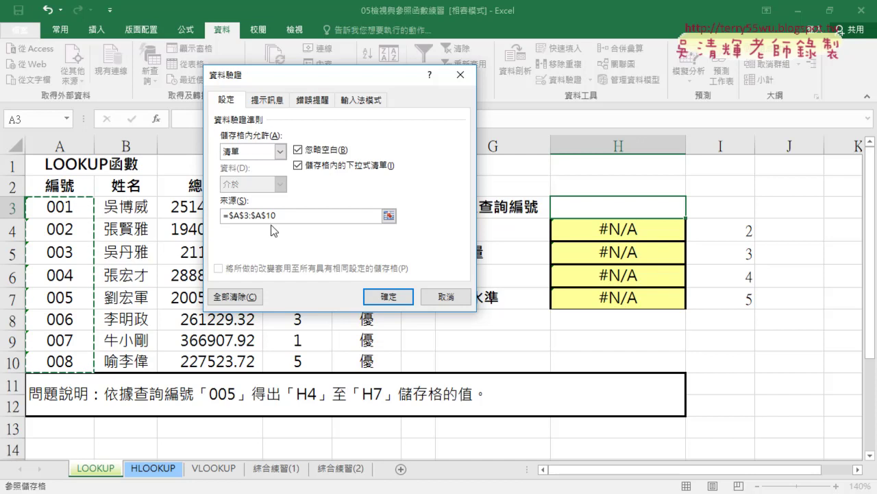
pyautogui.click(403, 305)
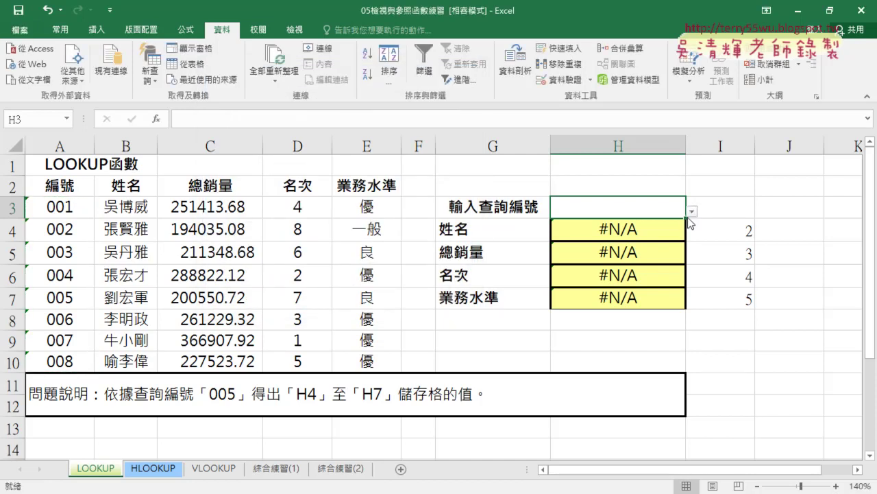
# - Pick IDs 001 through 004 from H3's dropdown, then reopen Data Validation and select its Source
pyautogui.click(692, 214)
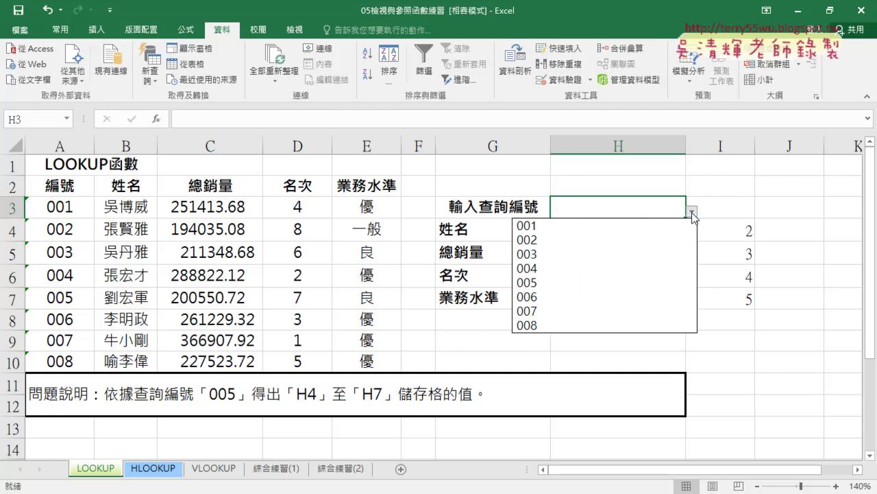
pyautogui.click(661, 226)
pyautogui.click(693, 212)
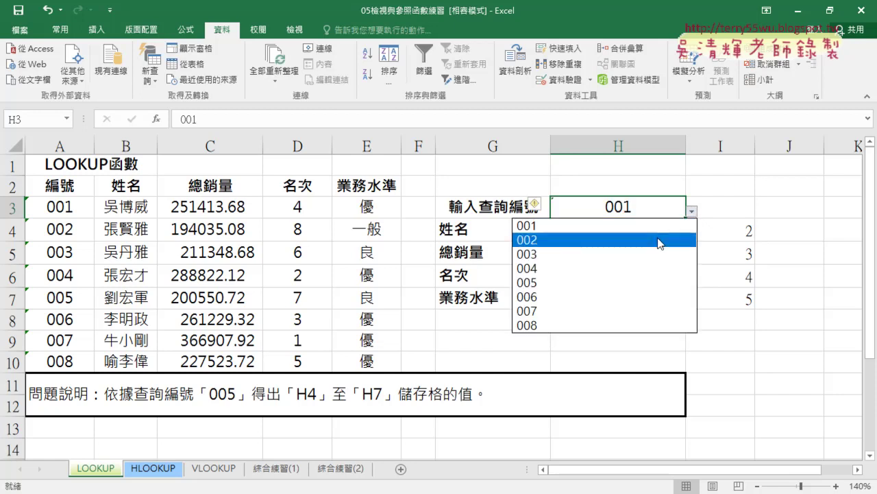
pyautogui.click(658, 240)
pyautogui.click(692, 213)
pyautogui.click(662, 254)
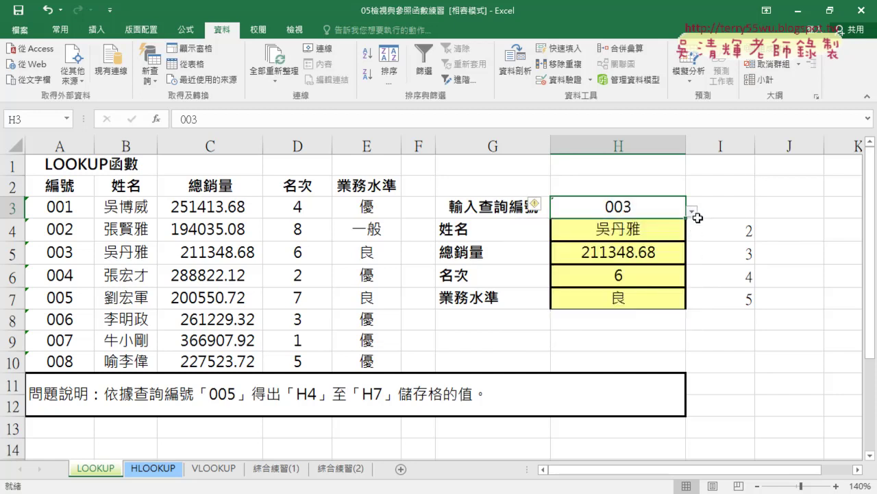
pyautogui.click(693, 212)
pyautogui.click(659, 268)
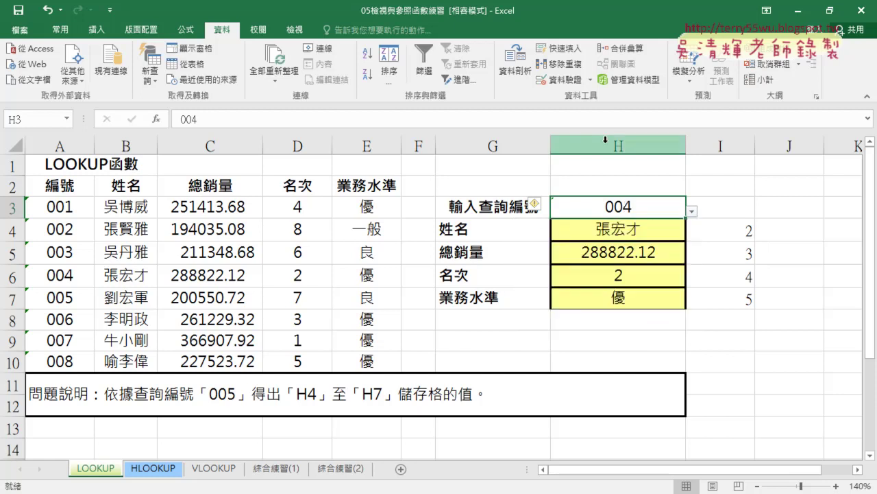
pyautogui.click(565, 80)
pyautogui.click(286, 216)
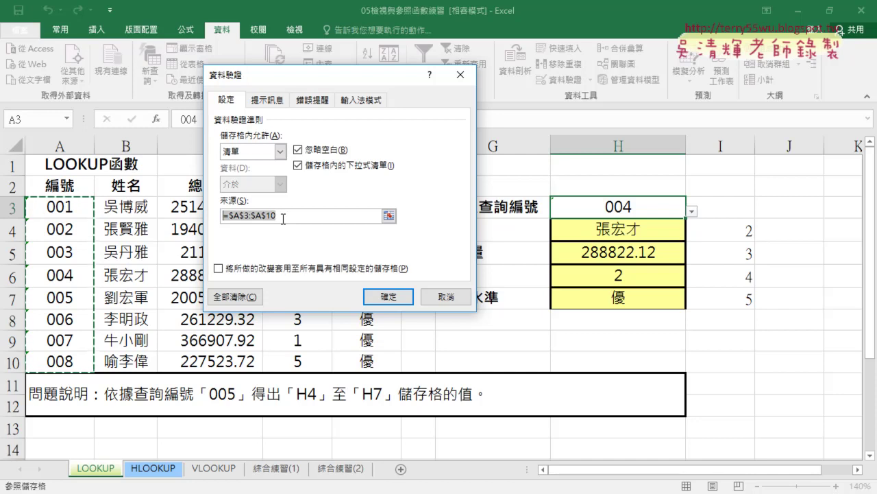
# - Cancel the validation edit and select the 編號 header with its IDs in A2:A10
pyautogui.press('BackSpace')
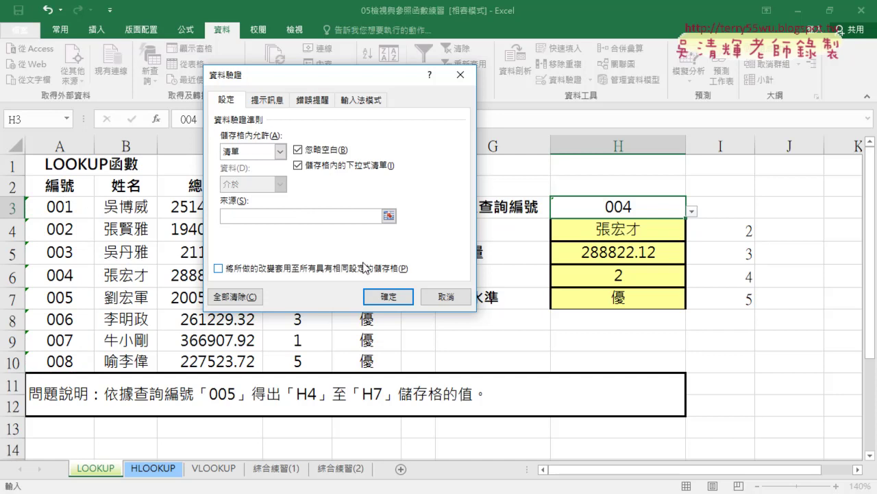
pyautogui.click(446, 296)
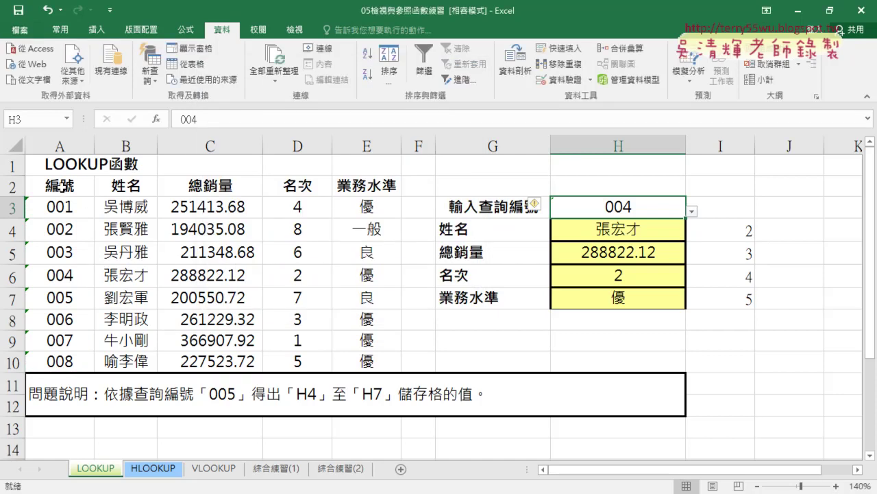
pyautogui.moveTo(61, 204); pyautogui.dragTo(66, 358)
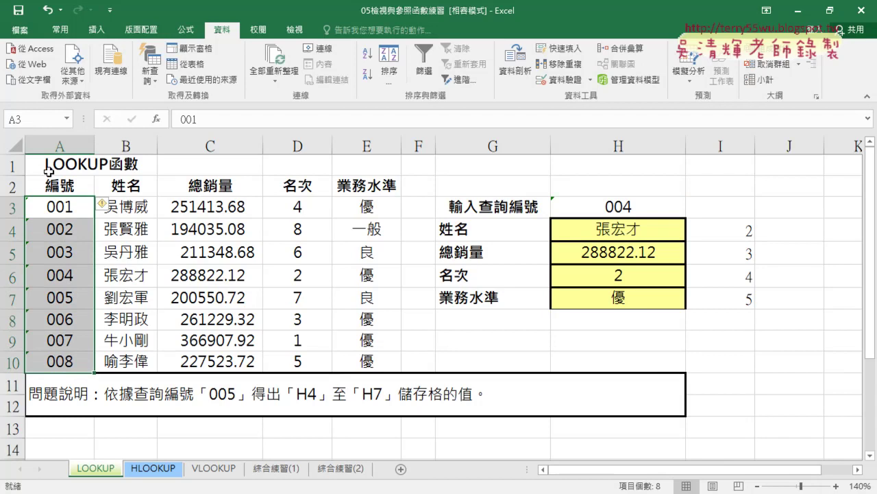
pyautogui.click(25, 119)
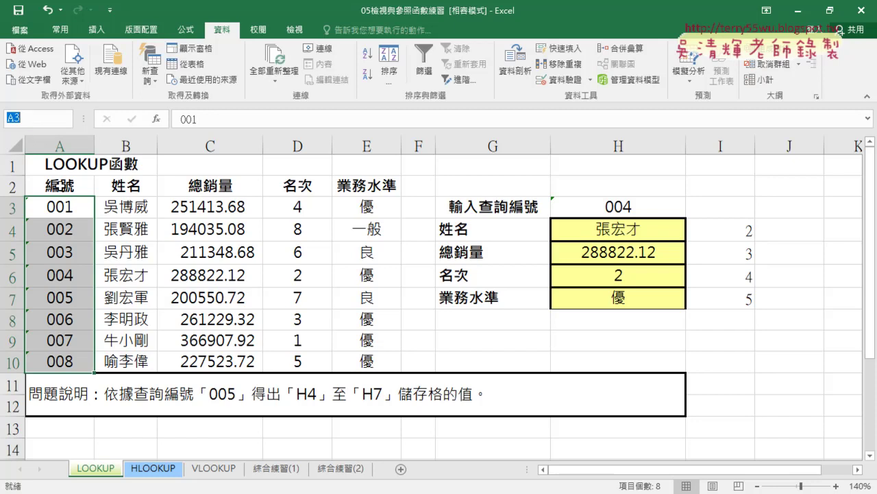
pyautogui.click(60, 186)
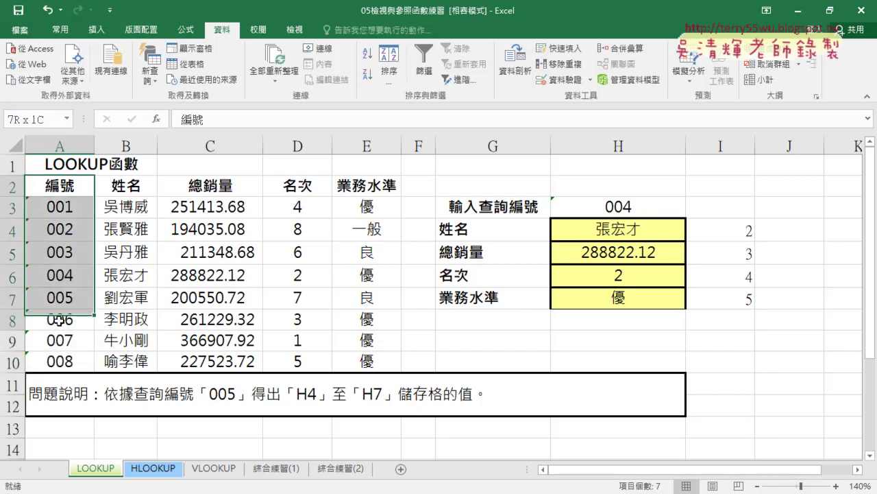
pyautogui.moveTo(61, 187); pyautogui.dragTo(59, 357)
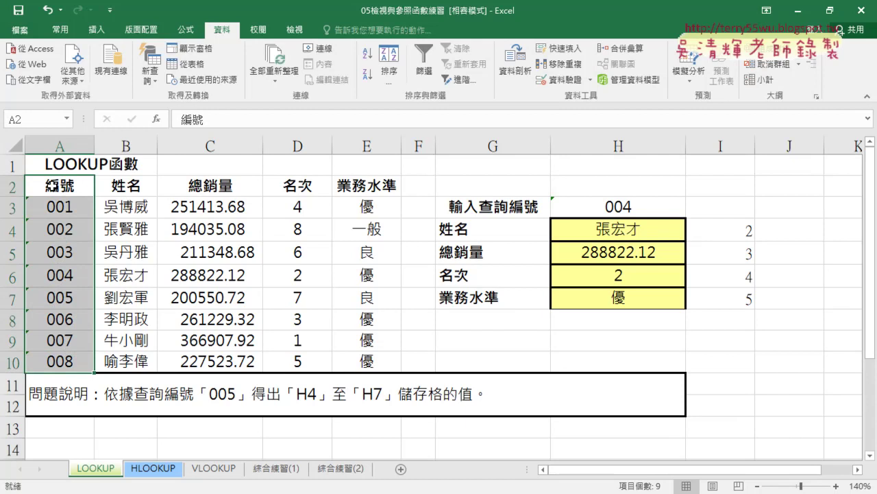
pyautogui.click(186, 30)
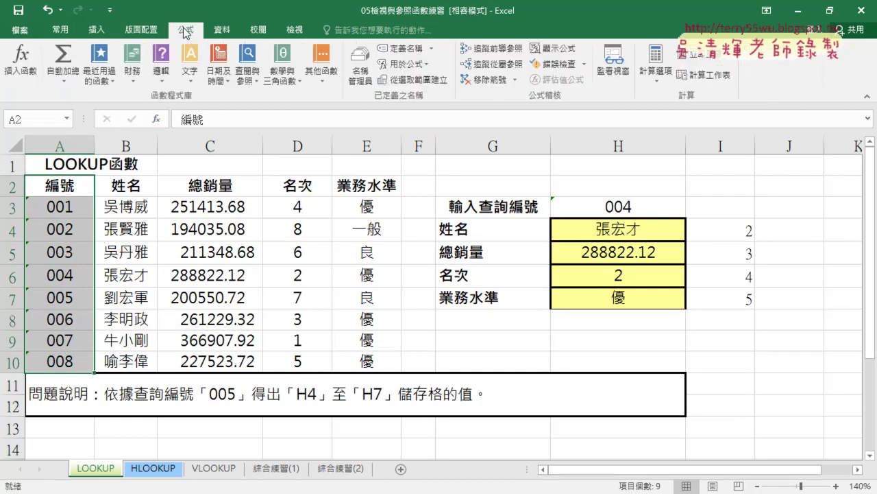
# - Create the name 編號 from A2:A10's top row using Create from Selection
pyautogui.click(429, 79)
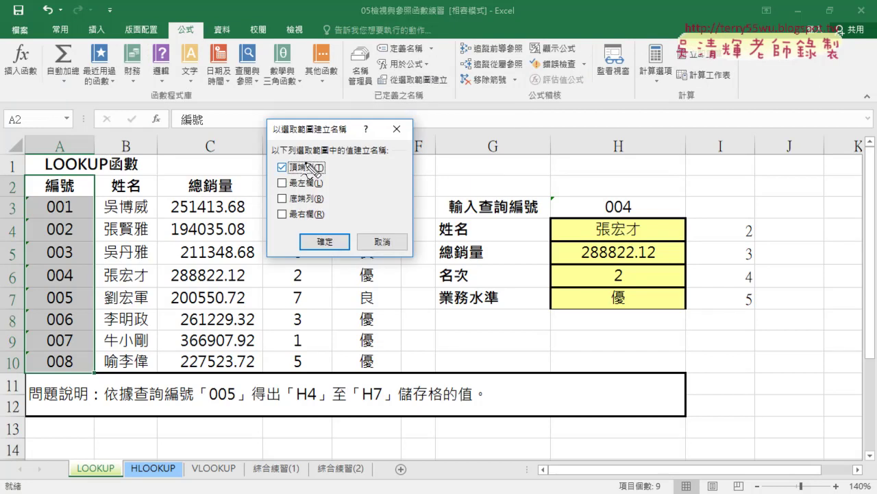
pyautogui.moveTo(374, 157); pyautogui.dragTo(388, 157)
pyautogui.moveTo(293, 172)
pyautogui.mouseDown()
pyautogui.moveTo(308, 172)
pyautogui.moveTo(146, 173)
pyautogui.moveTo(40, 195)
pyautogui.moveTo(37, 381)
pyautogui.mouseUp()
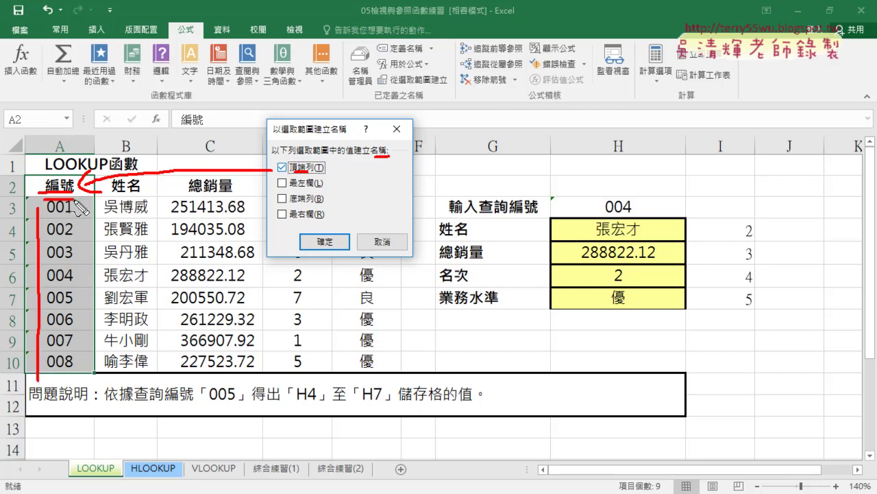
pyautogui.moveTo(76, 203)
pyautogui.mouseDown()
pyautogui.moveTo(80, 370)
pyautogui.moveTo(41, 376)
pyautogui.mouseUp()
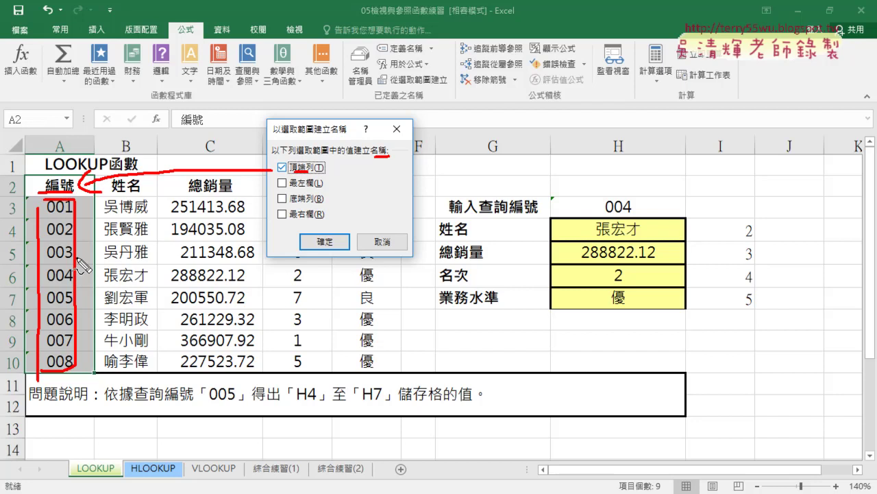
pyautogui.press('Escape')
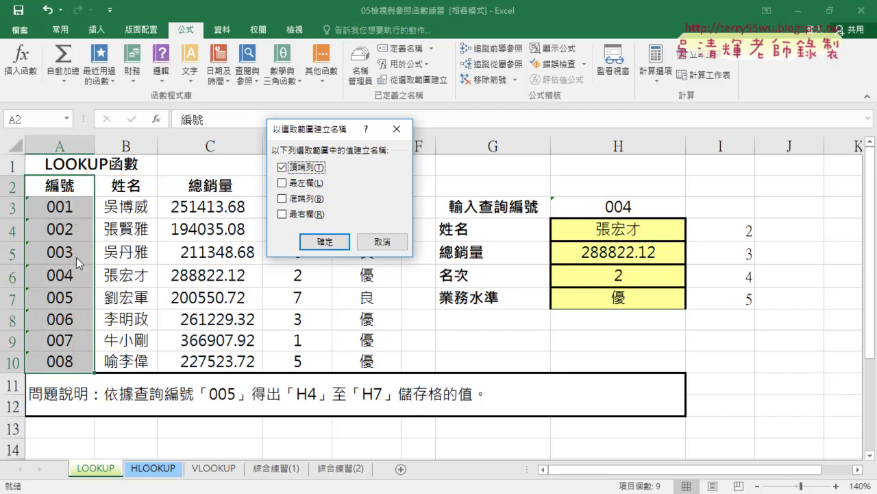
pyautogui.click(324, 242)
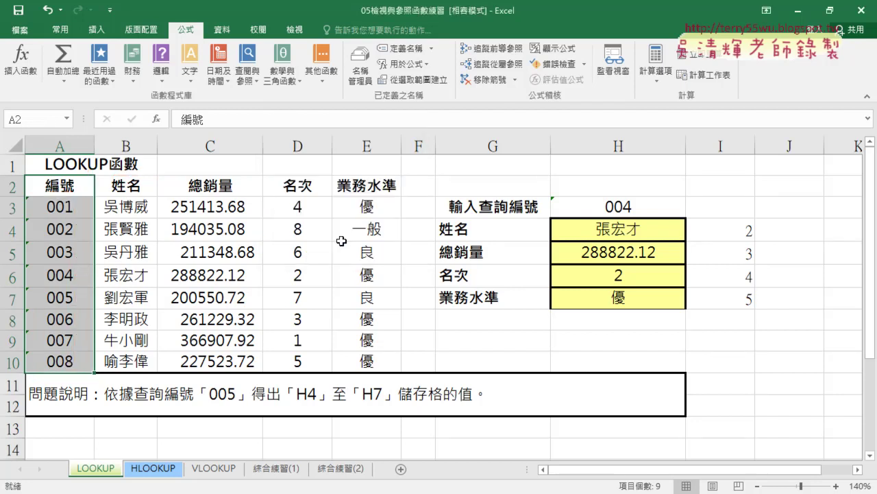
# - Verify in Name Manager that 編號 refers to =LOOKUP!$A$3:$A$10
pyautogui.click(366, 73)
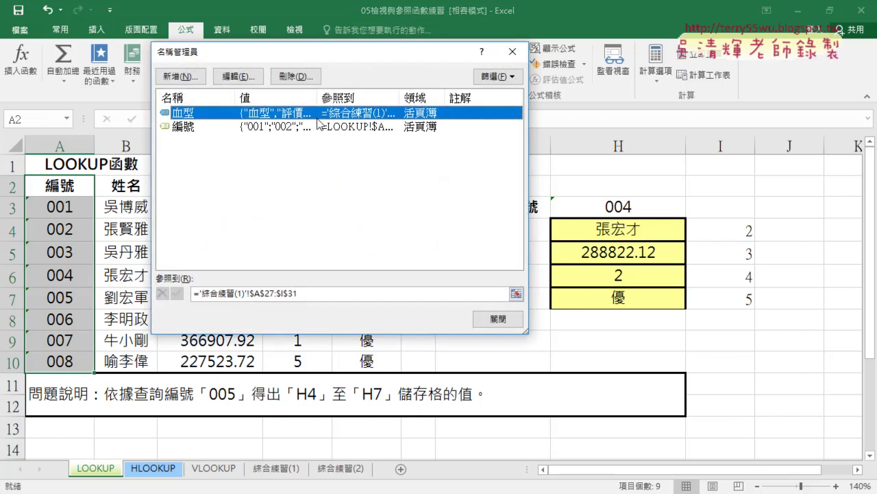
pyautogui.click(291, 126)
pyautogui.click(294, 293)
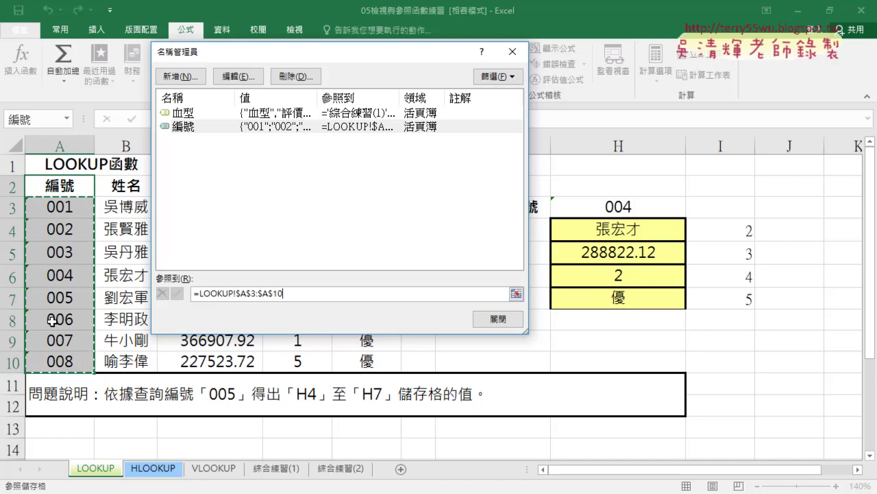
pyautogui.click(499, 319)
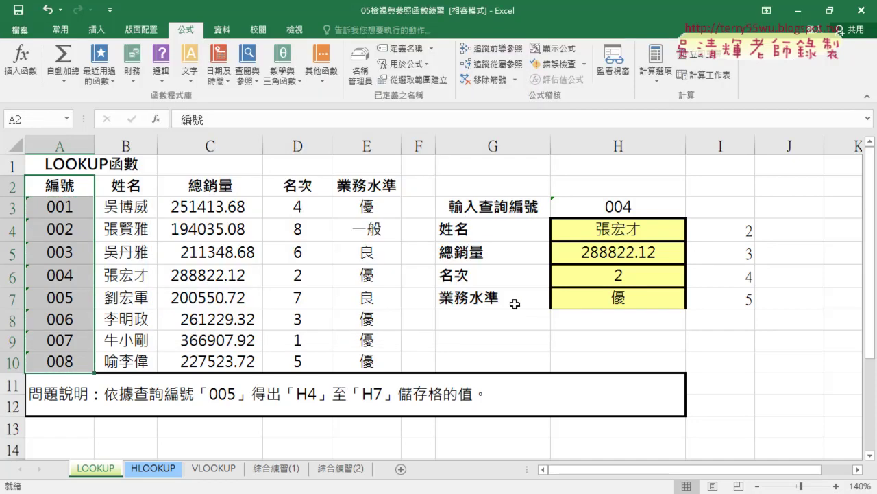
pyautogui.click(569, 206)
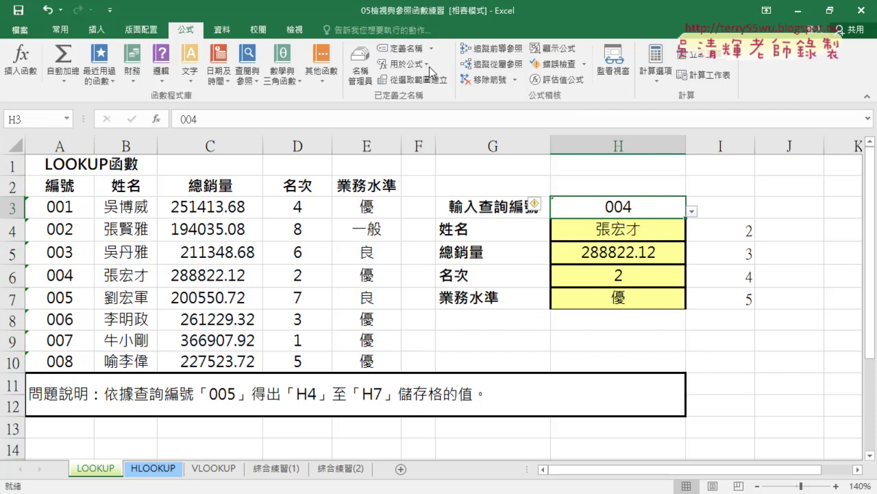
# - Replace H3's validation list source with the named range 編號 and check the resulting ID dropdown
pyautogui.click(220, 31)
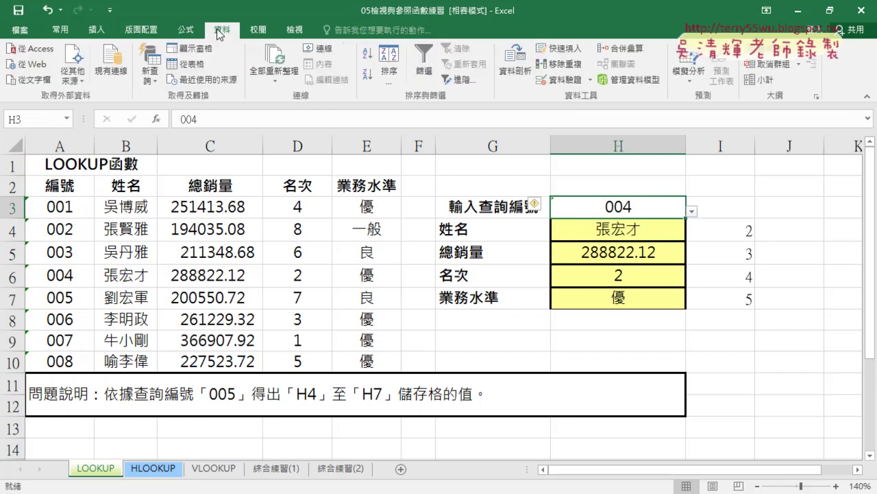
pyautogui.click(567, 80)
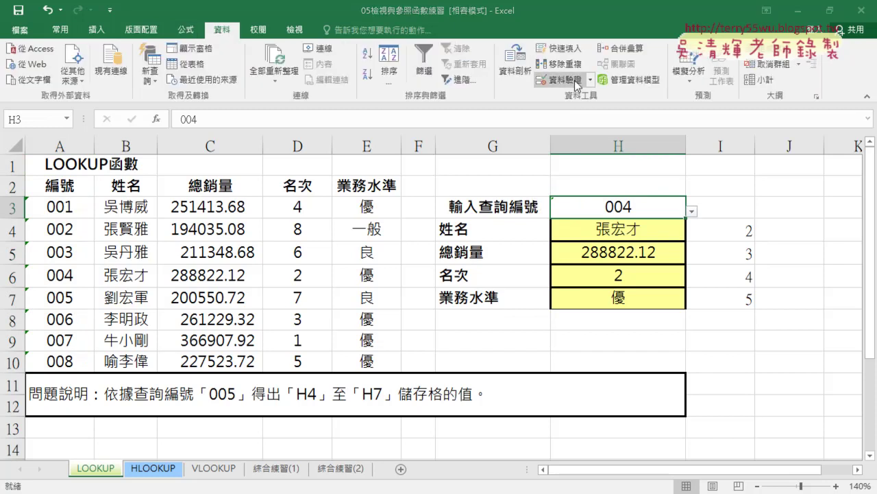
pyautogui.click(288, 216)
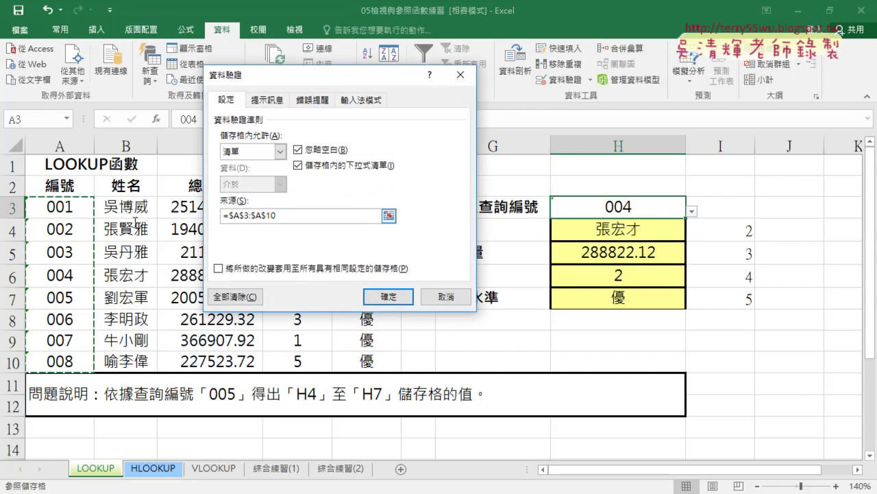
pyautogui.press('BackSpace')
pyautogui.press('BackSpace')
pyautogui.press('BackSpace')
pyautogui.press('BackSpace')
pyautogui.press('BackSpace')
pyautogui.press('BackSpace')
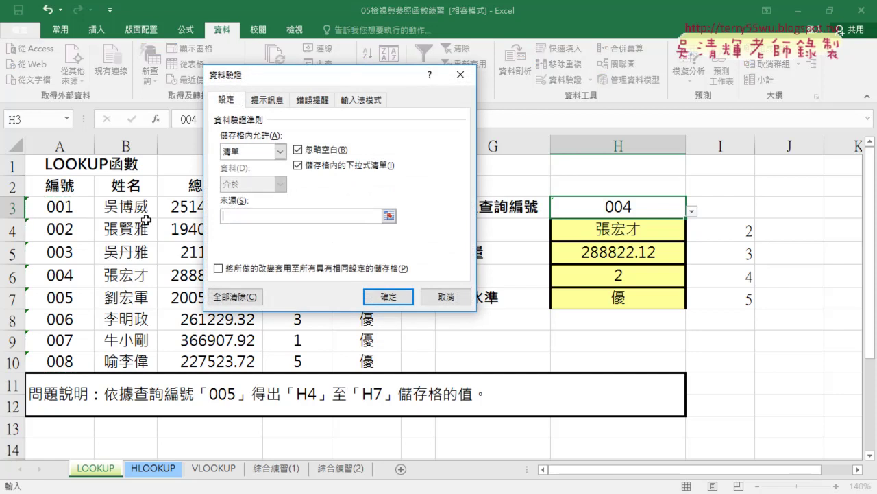
pyautogui.press('F3')
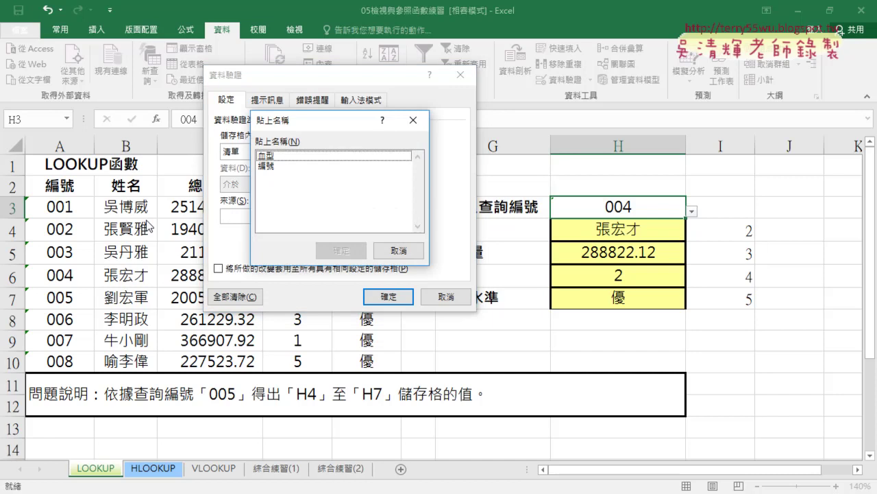
pyautogui.click(266, 165)
pyautogui.click(341, 250)
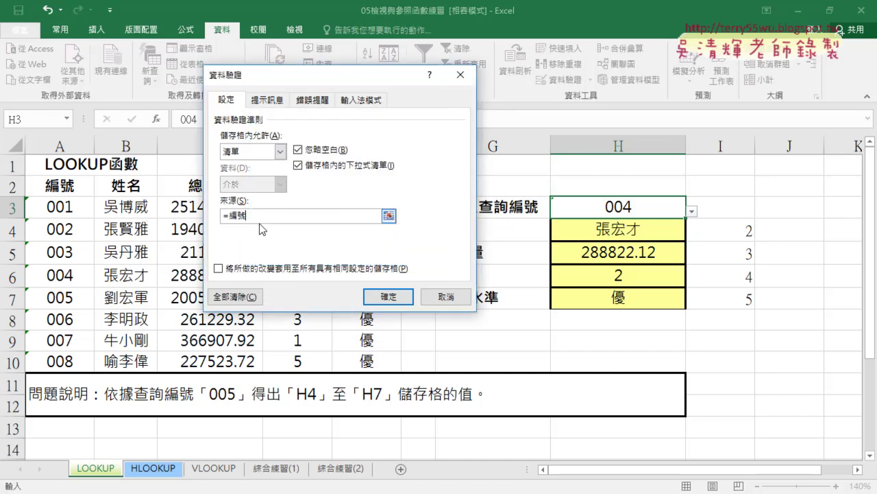
pyautogui.click(385, 298)
pyautogui.click(693, 212)
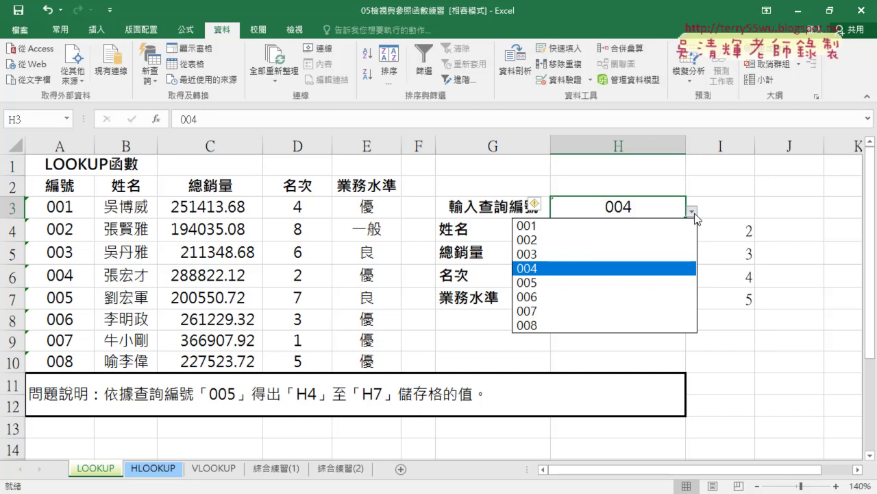
pyautogui.click(672, 225)
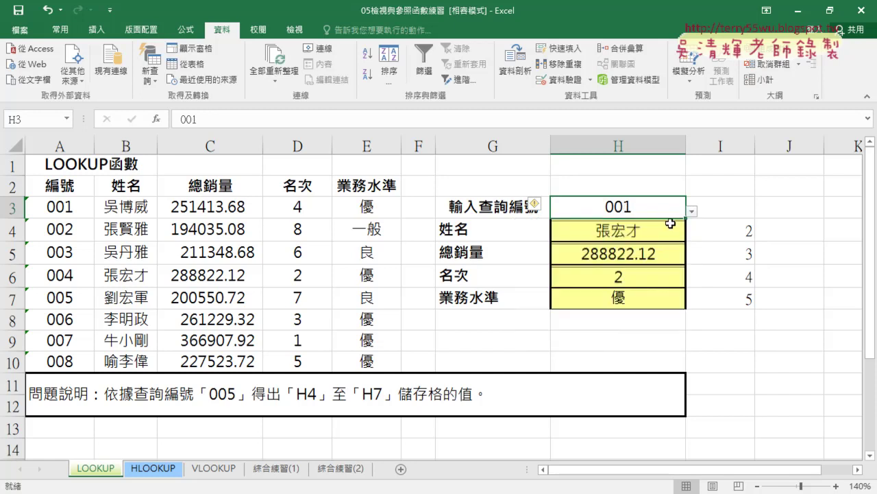
pyautogui.moveTo(118, 207); pyautogui.dragTo(367, 207)
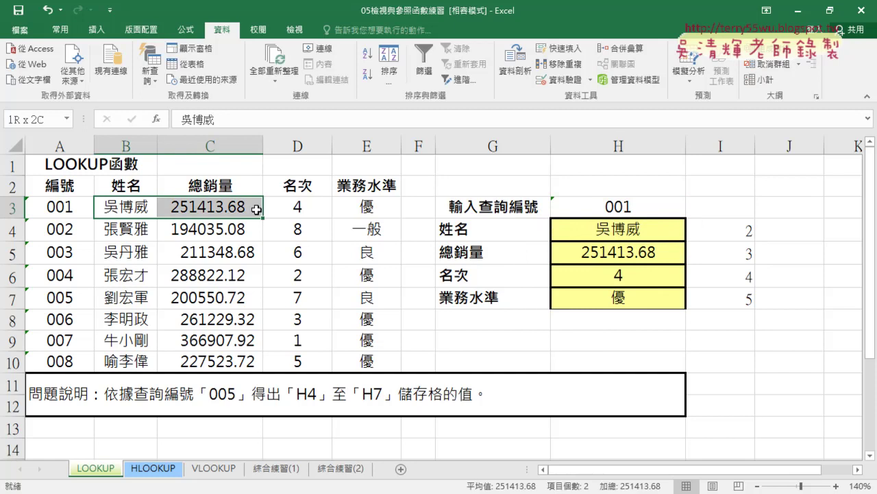
pyautogui.click(668, 211)
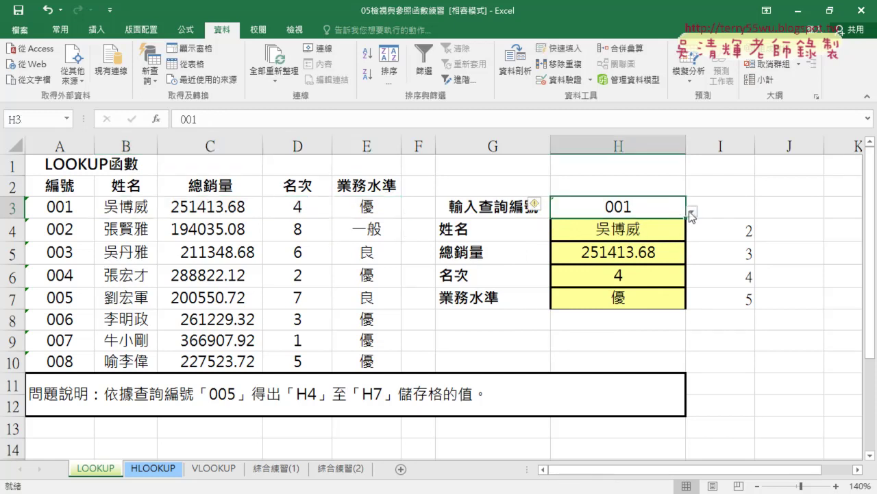
pyautogui.click(693, 211)
pyautogui.click(675, 240)
pyautogui.click(693, 211)
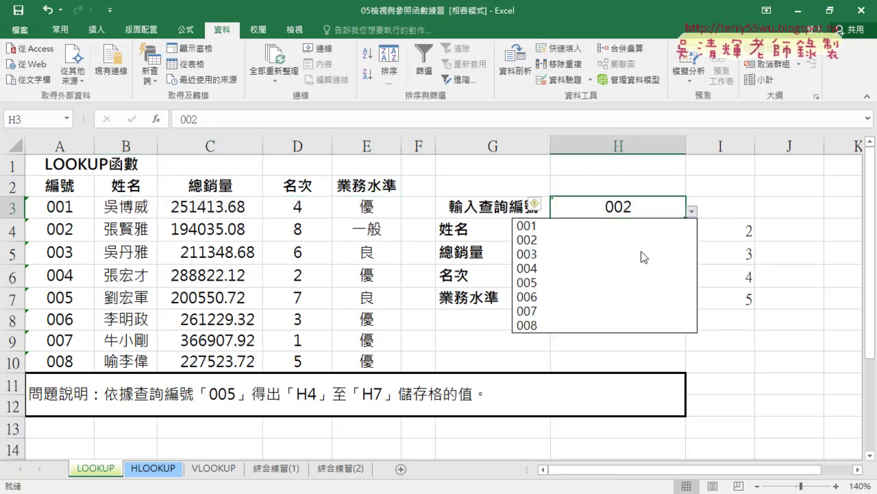
pyautogui.click(641, 273)
pyautogui.click(636, 231)
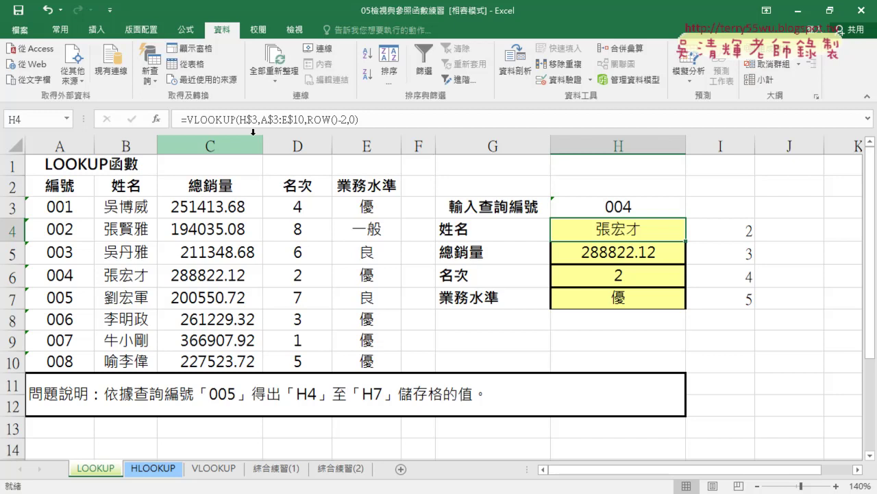
pyautogui.click(207, 120)
pyautogui.click(157, 119)
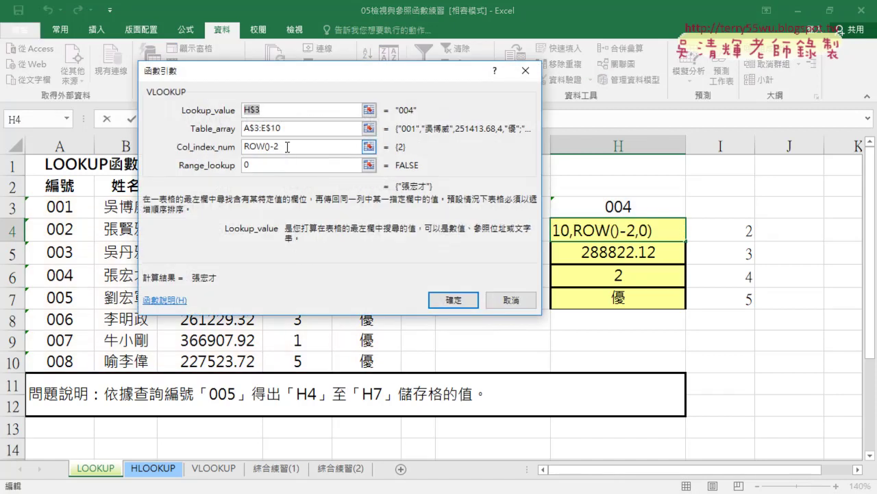
pyautogui.moveTo(286, 146); pyautogui.dragTo(237, 147)
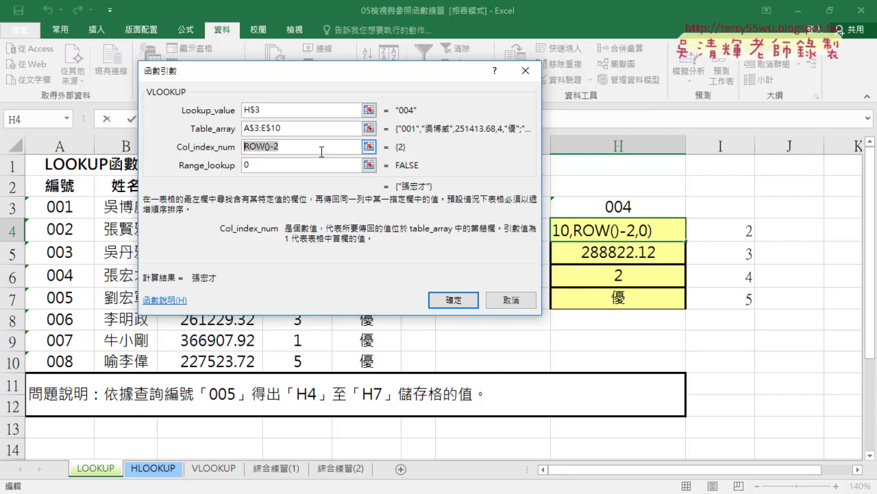
pyautogui.moveTo(316, 165); pyautogui.dragTo(322, 162)
pyautogui.moveTo(236, 116); pyautogui.dragTo(183, 117)
pyautogui.moveTo(33, 180); pyautogui.dragTo(26, 380)
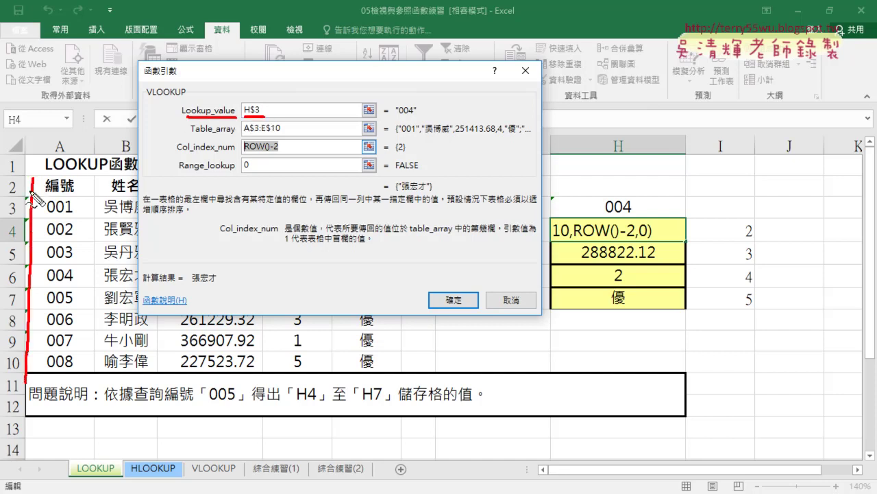
pyautogui.moveTo(32, 177)
pyautogui.mouseDown()
pyautogui.moveTo(85, 184)
pyautogui.moveTo(86, 373)
pyautogui.moveTo(27, 375)
pyautogui.mouseUp()
pyautogui.moveTo(62, 92); pyautogui.dragTo(63, 134)
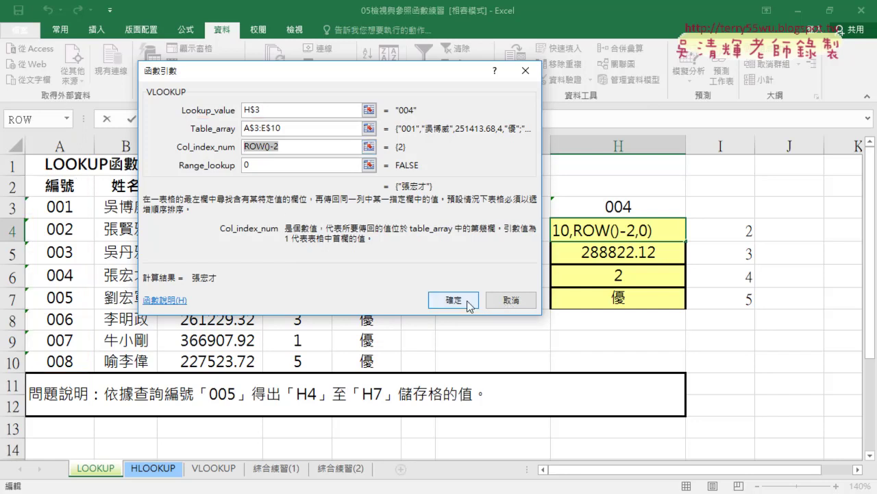
pyautogui.click(470, 302)
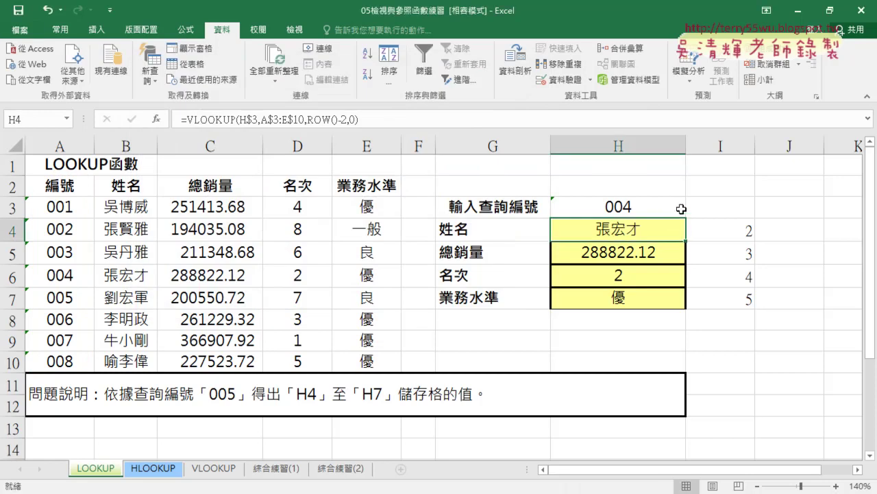
# - Pick ID 001 in H3 so H4:H7 return 251413.68, rank 4 and grade 優
pyautogui.click(682, 209)
pyautogui.click(692, 210)
pyautogui.click(645, 225)
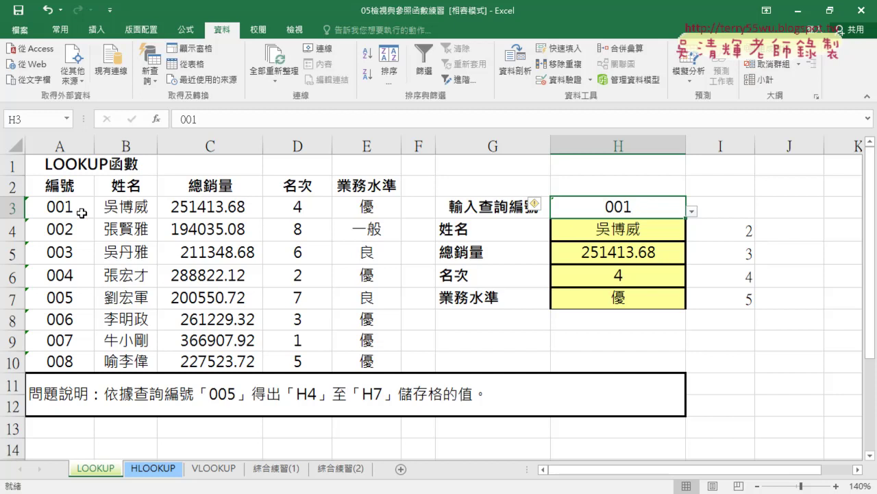
# - Select the ID column with its heading, then reopen H3's dropdown list of IDs
pyautogui.moveTo(61, 186); pyautogui.dragTo(61, 361)
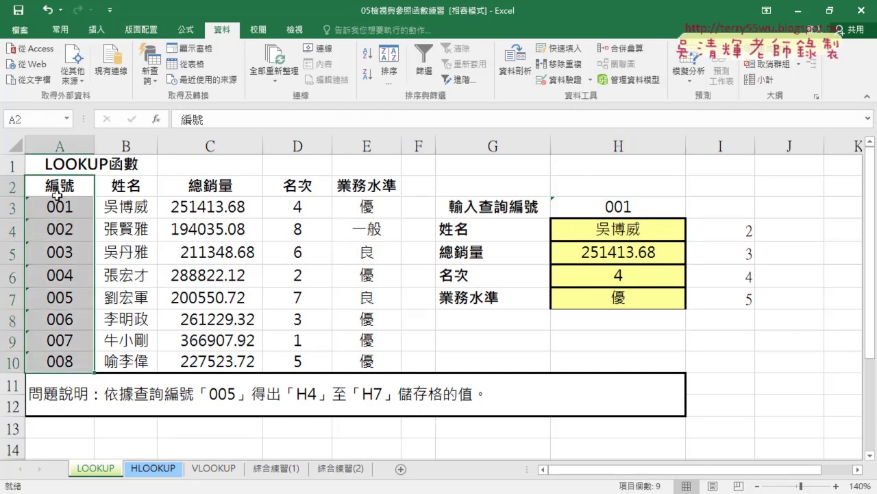
pyautogui.click(186, 30)
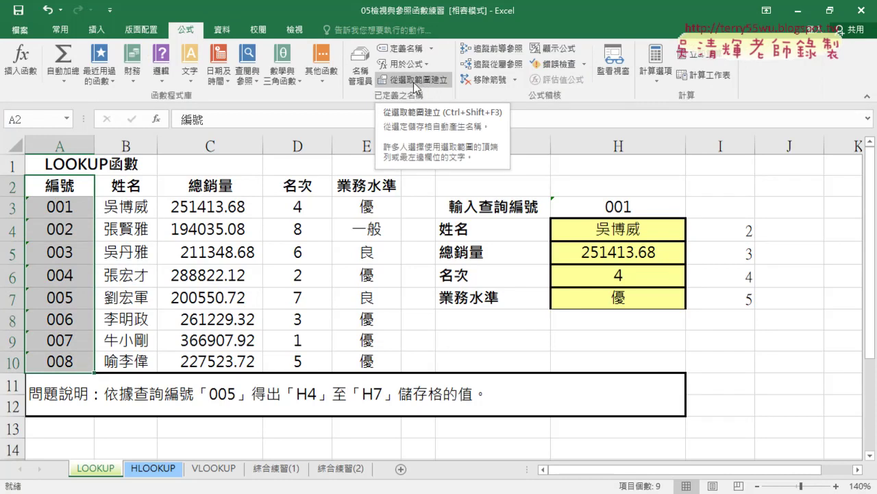
pyautogui.click(625, 205)
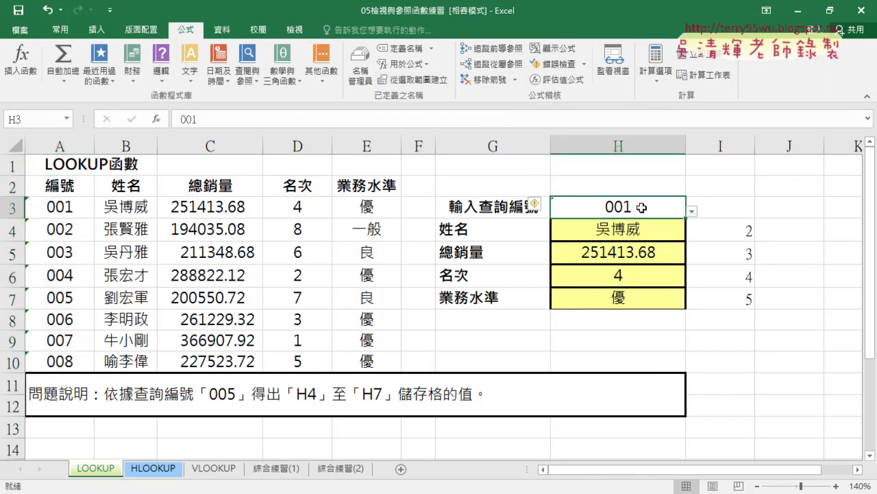
pyautogui.click(692, 211)
pyautogui.click(222, 29)
pyautogui.click(222, 29)
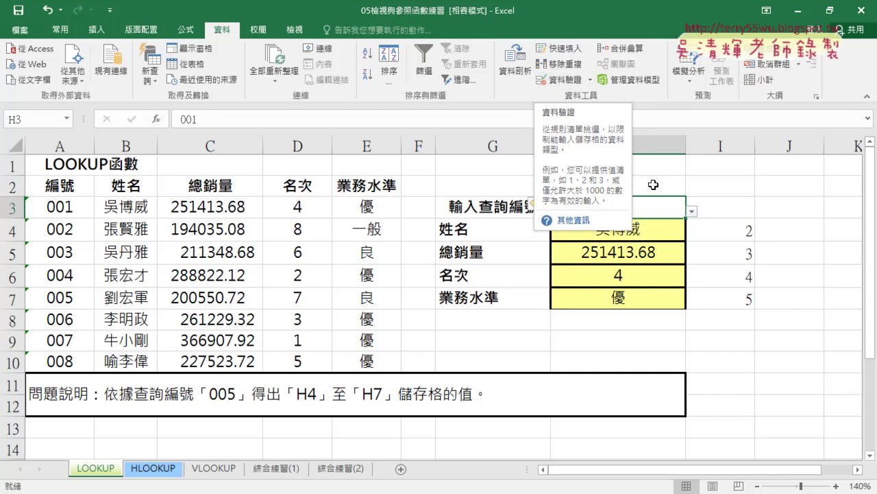
pyautogui.click(692, 212)
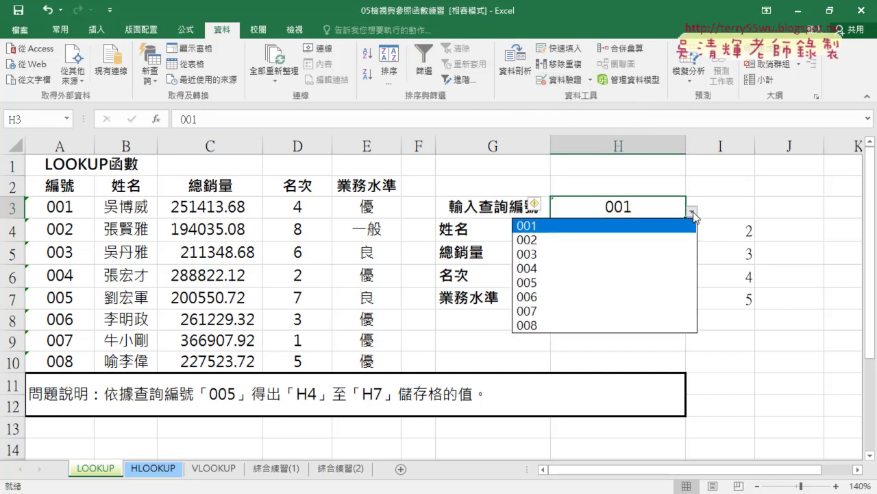